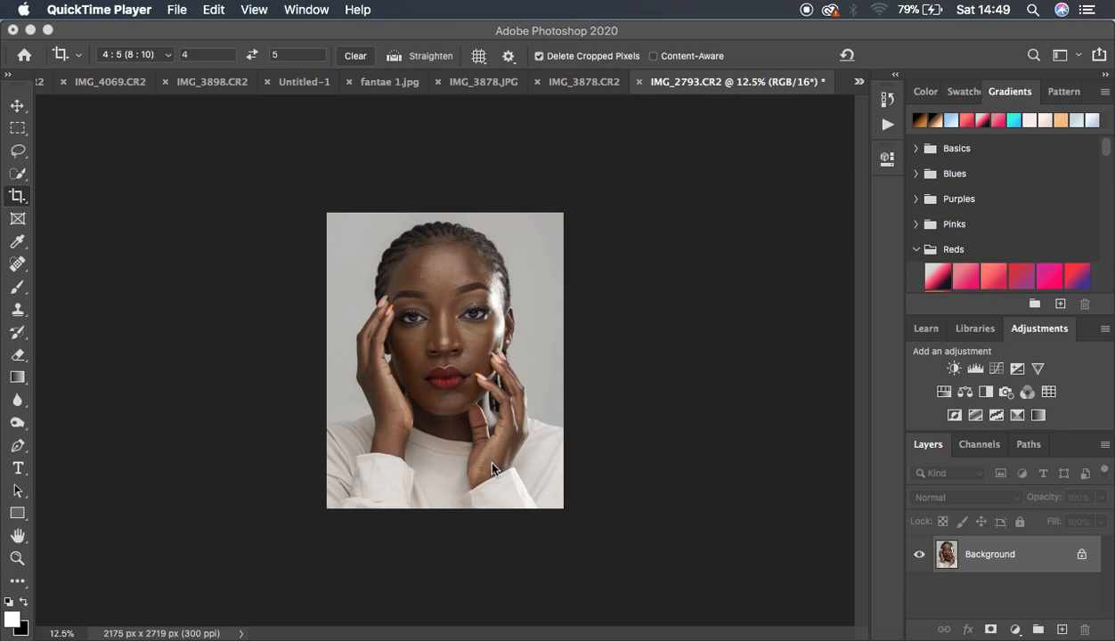
- Duplicate the Background layer twice to make two copies of the portrait
click(1038, 555)
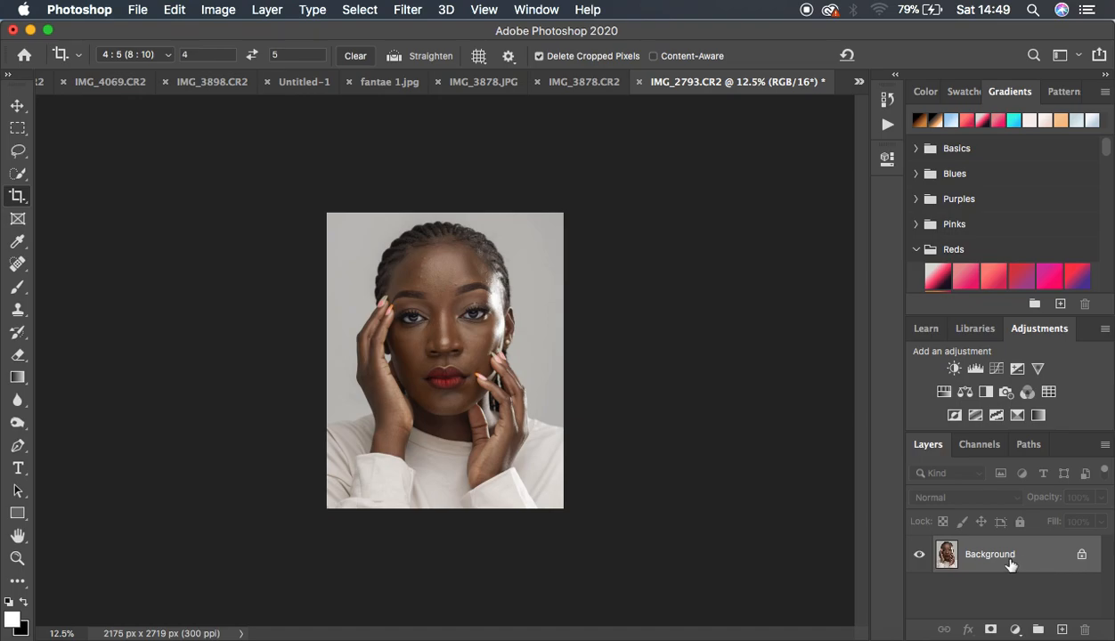
key(super+j)
key(super+j)
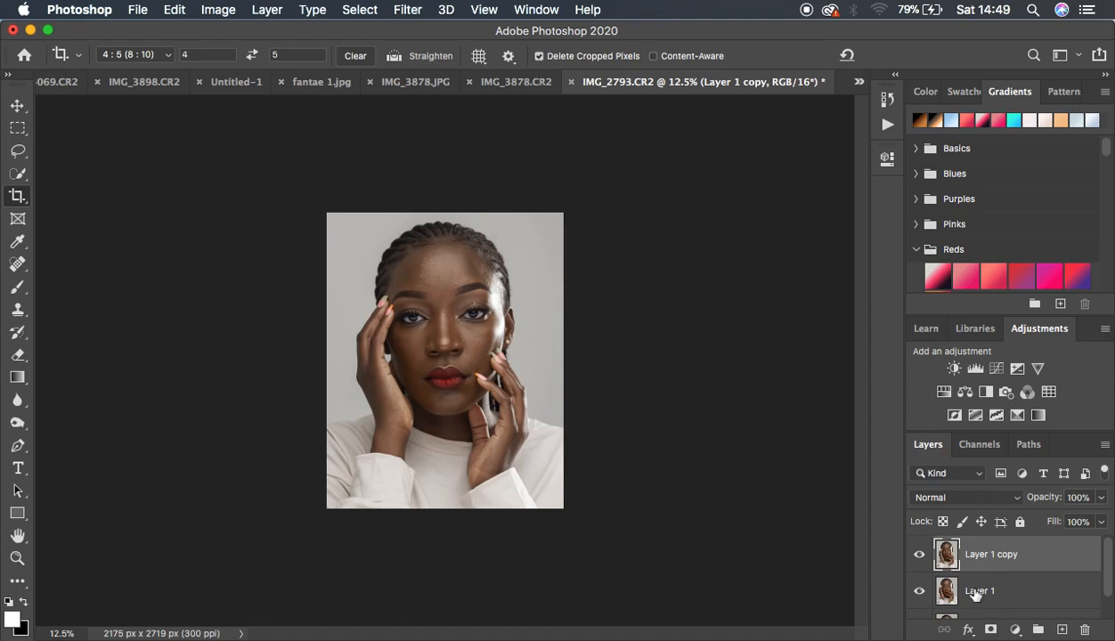
- Rename the lower portrait copy "low freq" and the upper copy "high freq"
double_click(979, 592)
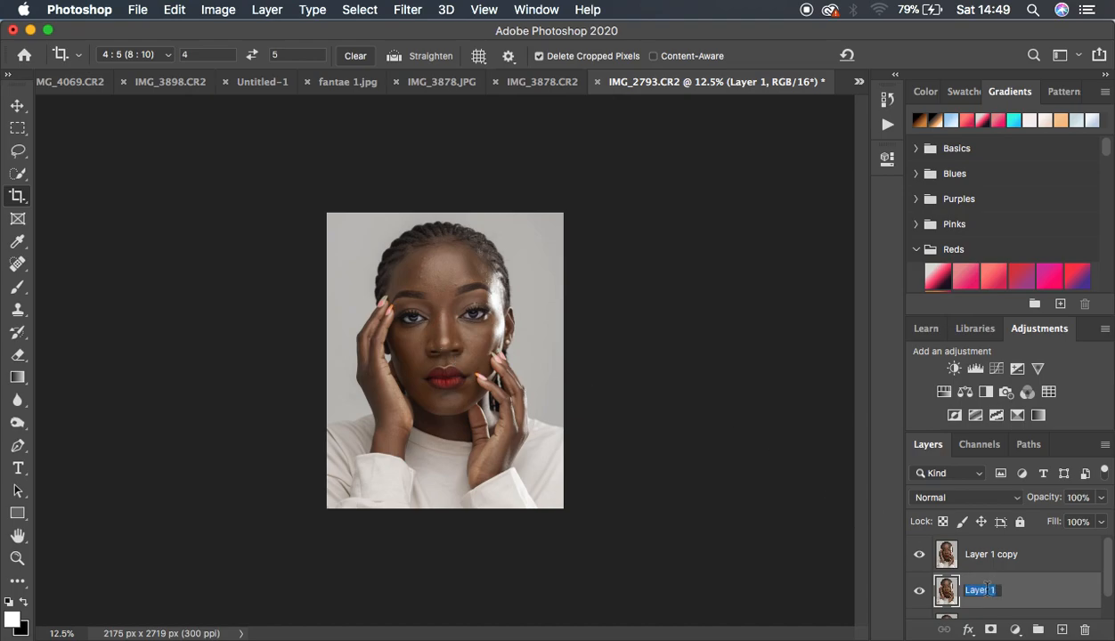
text(low freq)
key(Return)
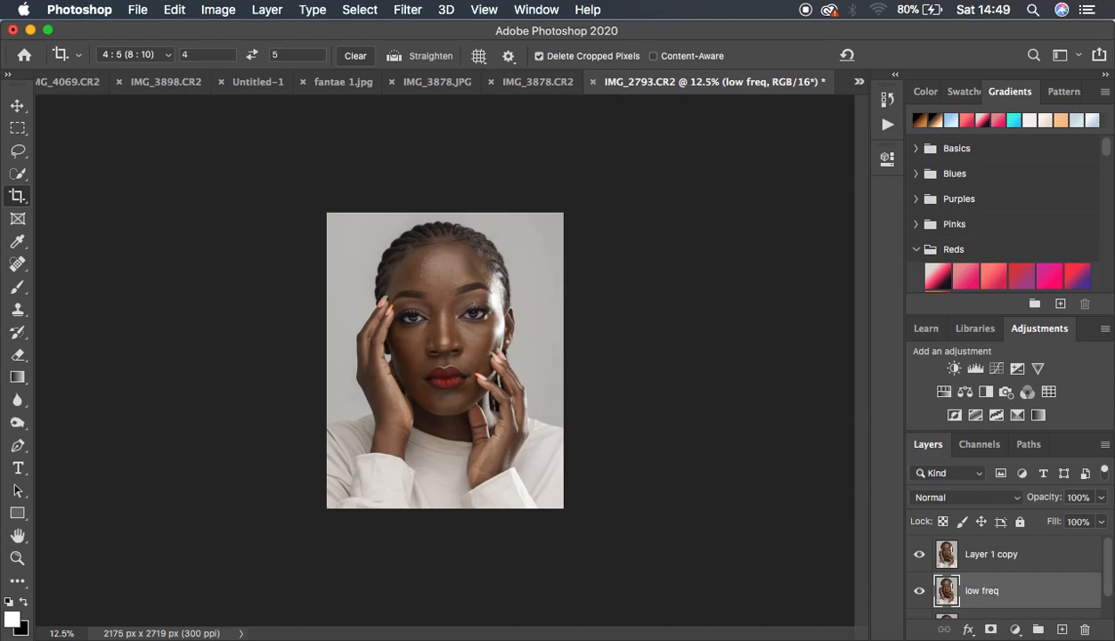
double_click(969, 554)
text(high)
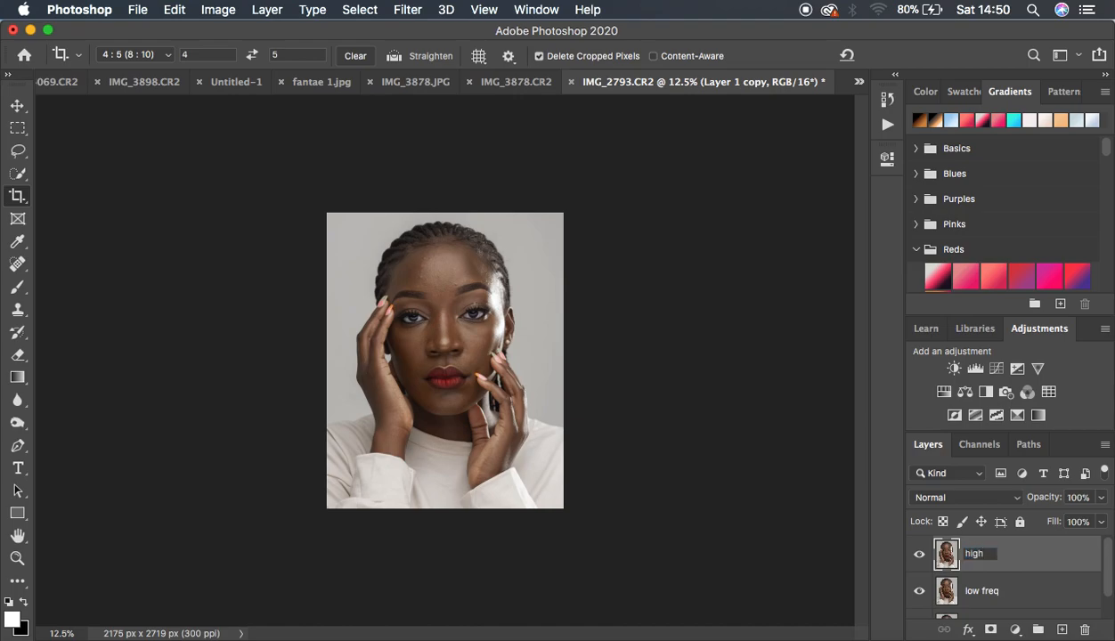
text( freq)
key(Return)
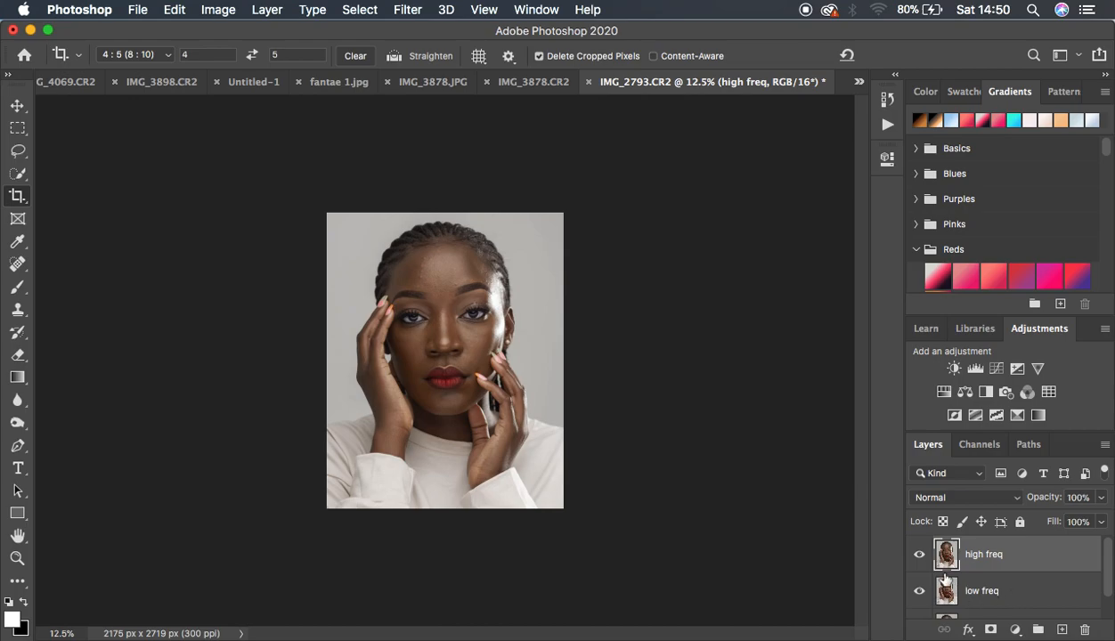
- Hide the high freq layer and start a Gaussian Blur on the low freq layer, with the radius reduced to 0.1 pixels
click(919, 554)
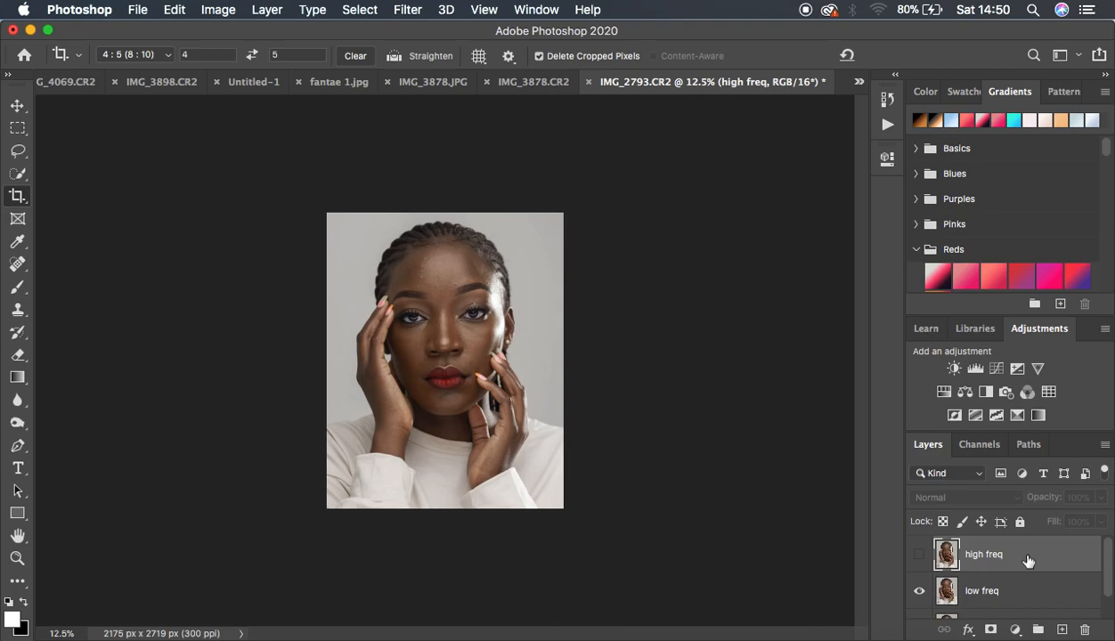
click(993, 590)
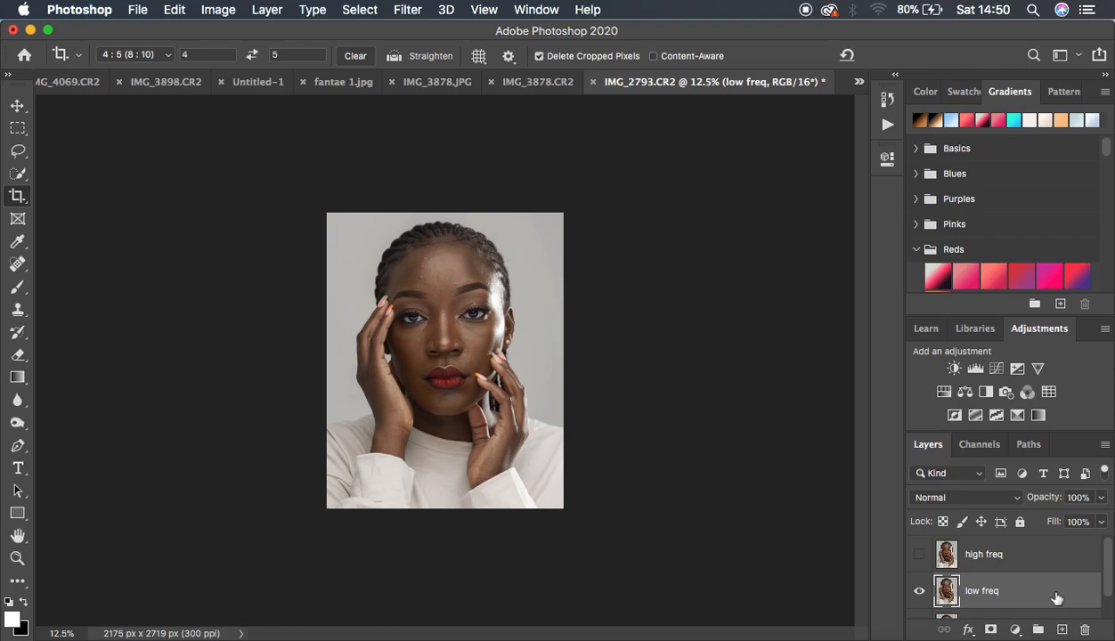
key(super)
key(super+equal)
key(super+equal)
key(super+equal)
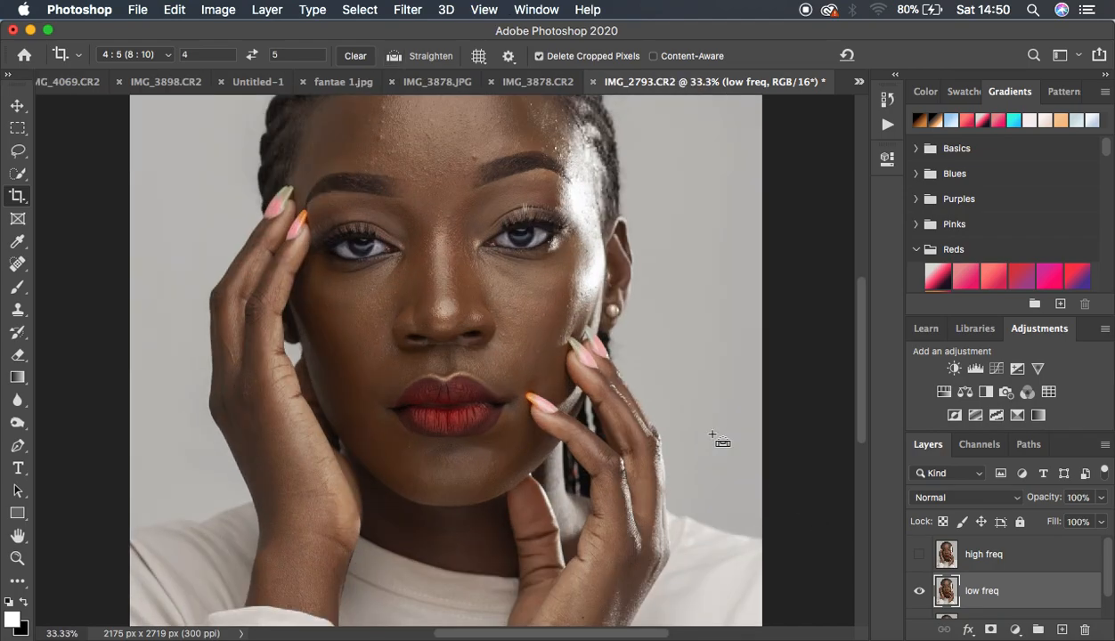
key(super+minus)
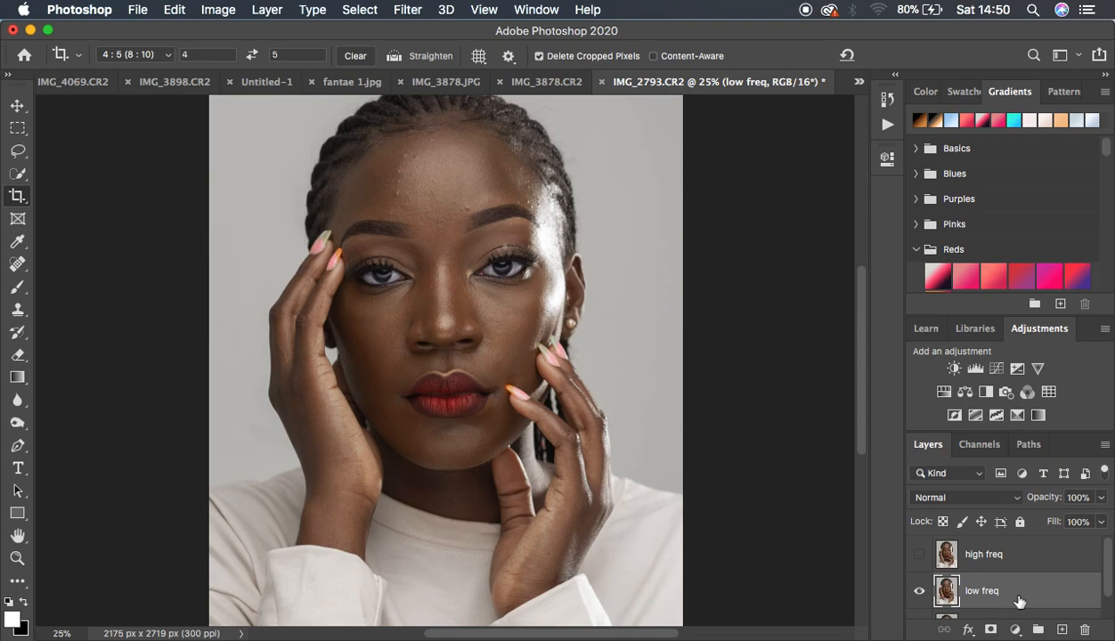
click(408, 10)
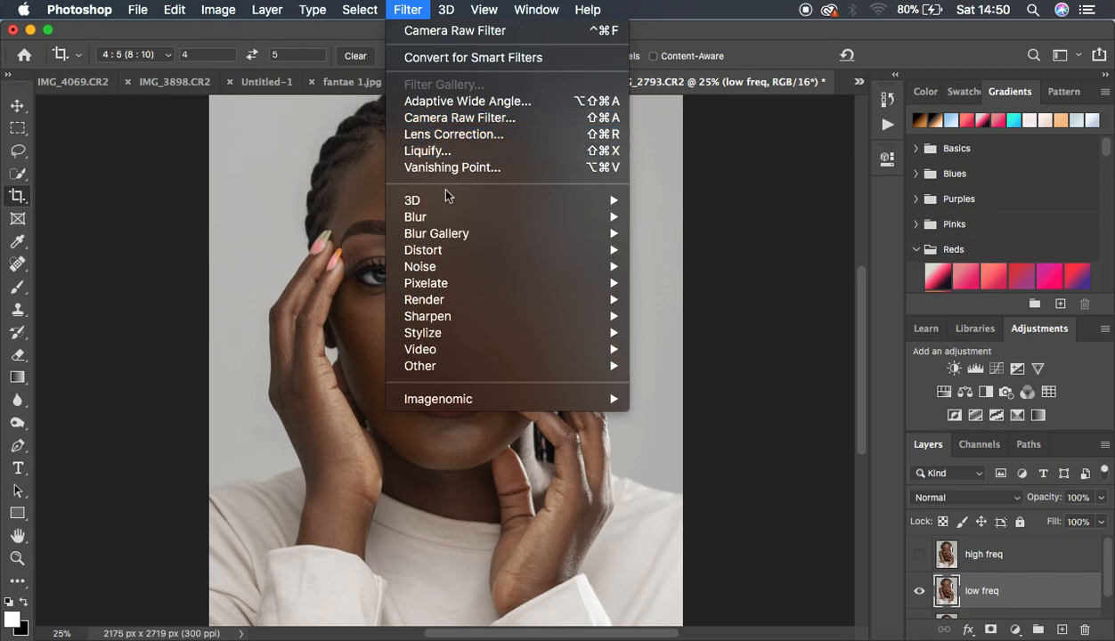
mouse_move(455, 218)
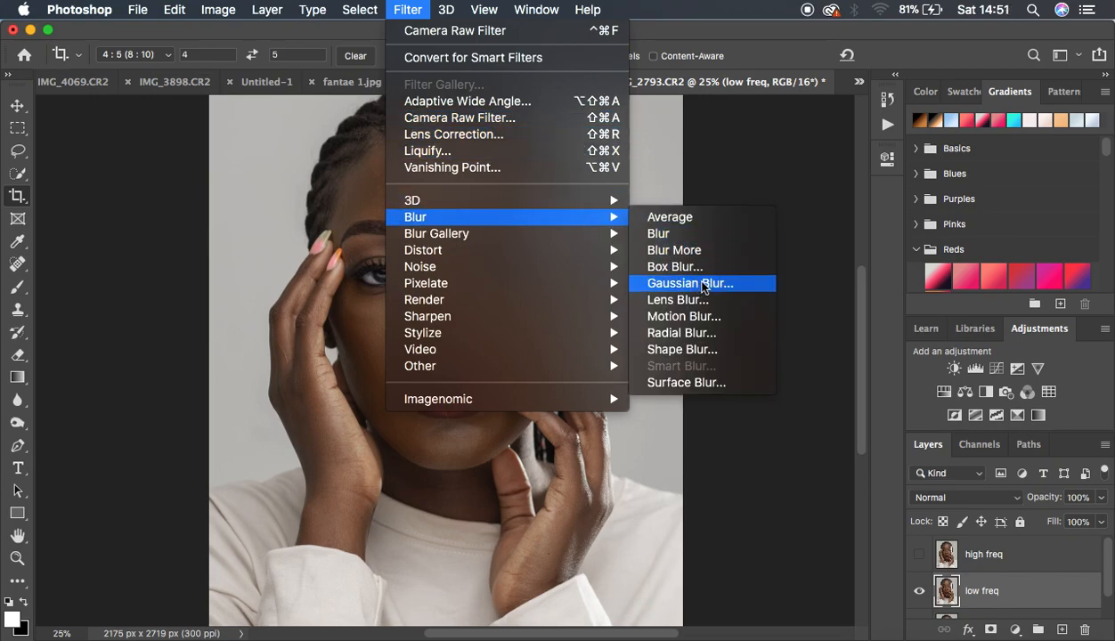
click(703, 284)
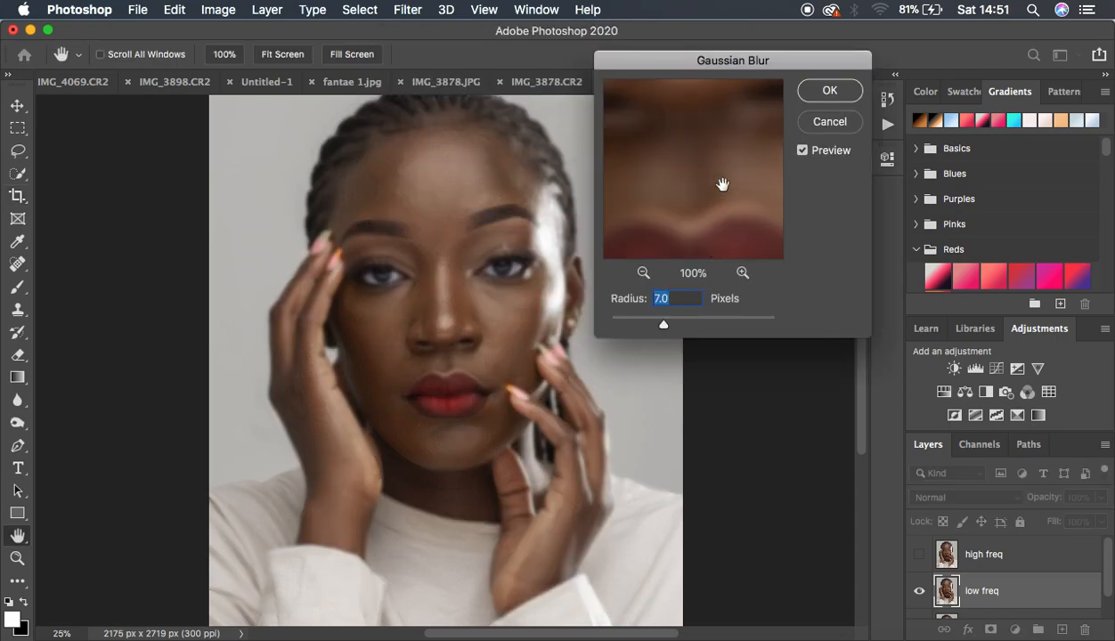
drag(662, 328, 587, 328)
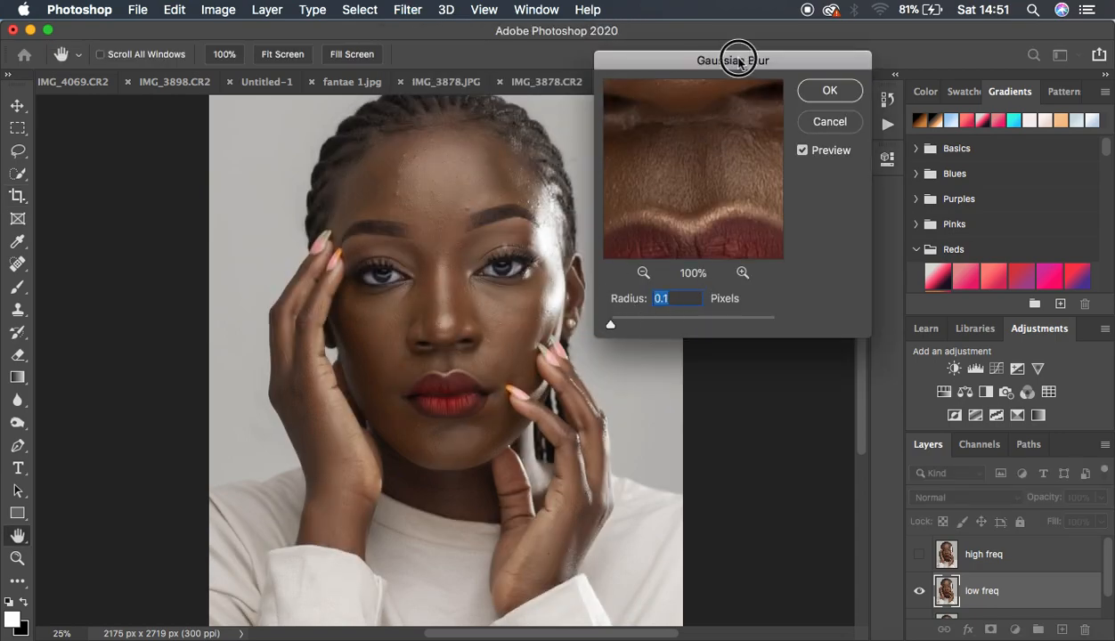
drag(735, 56, 804, 99)
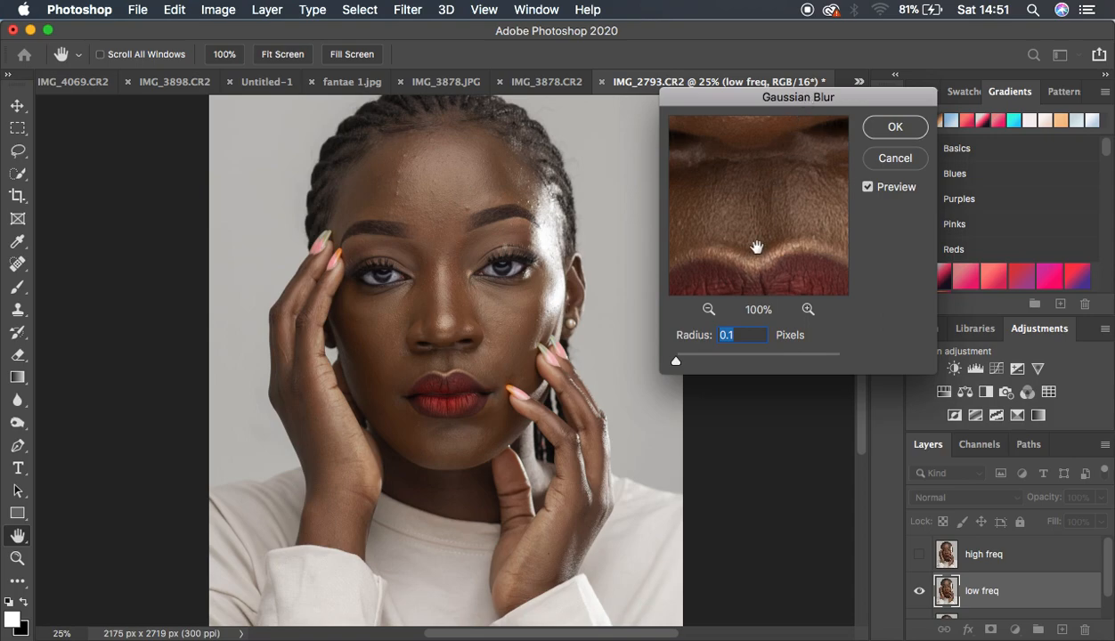
- Examine the forehead and facial skin texture in the Gaussian Blur preview at 25% and 33% zoom
click(708, 309)
click(708, 309)
click(708, 309)
click(708, 309)
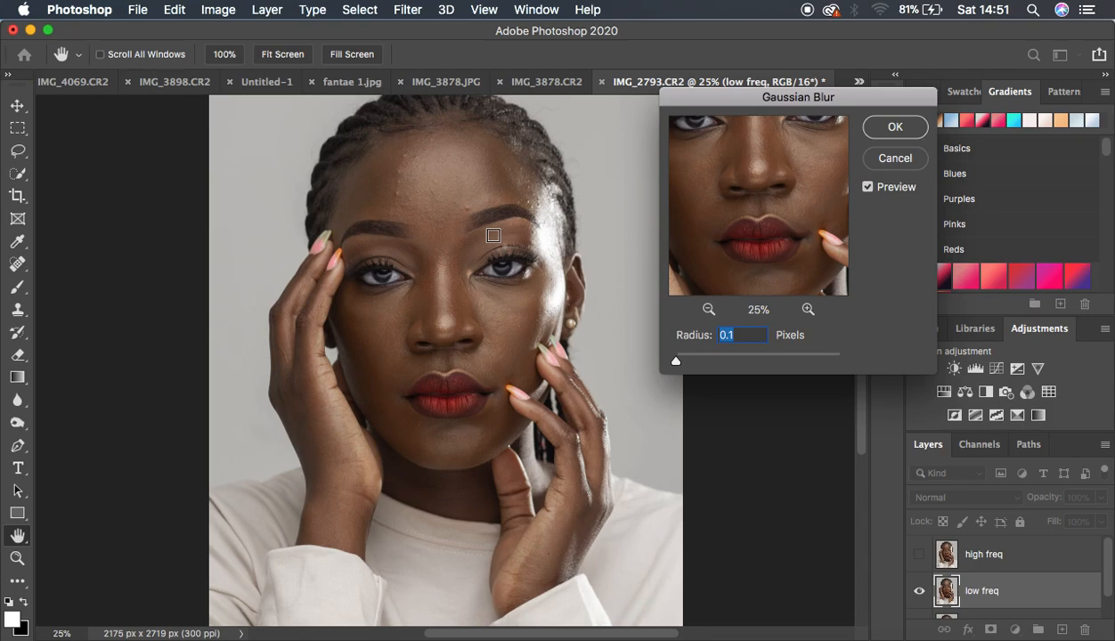
click(429, 212)
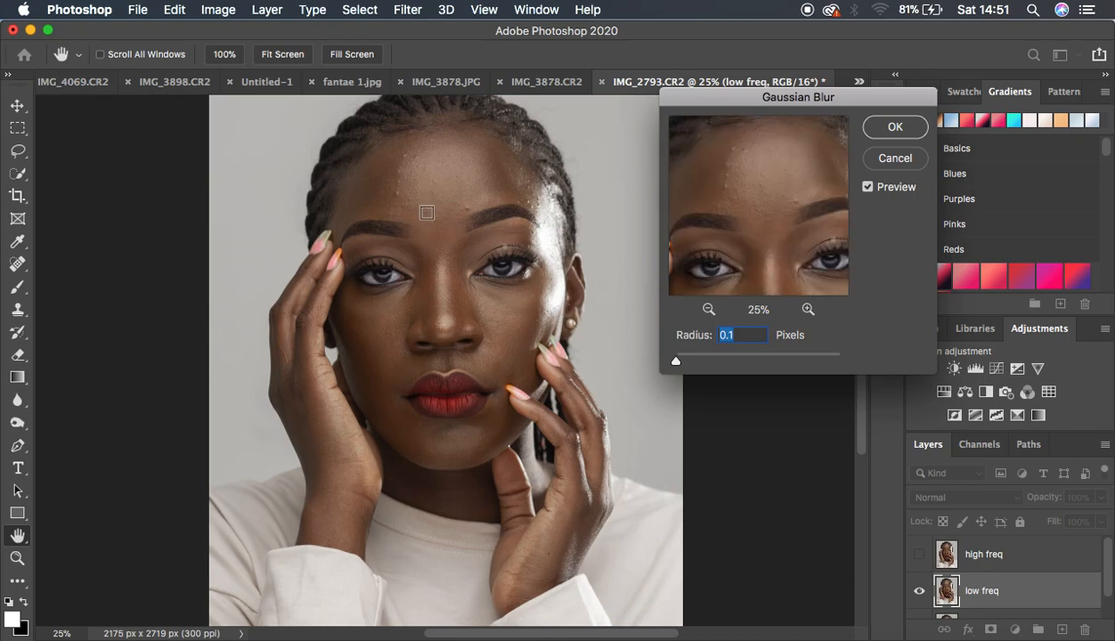
click(395, 197)
drag(792, 235, 771, 169)
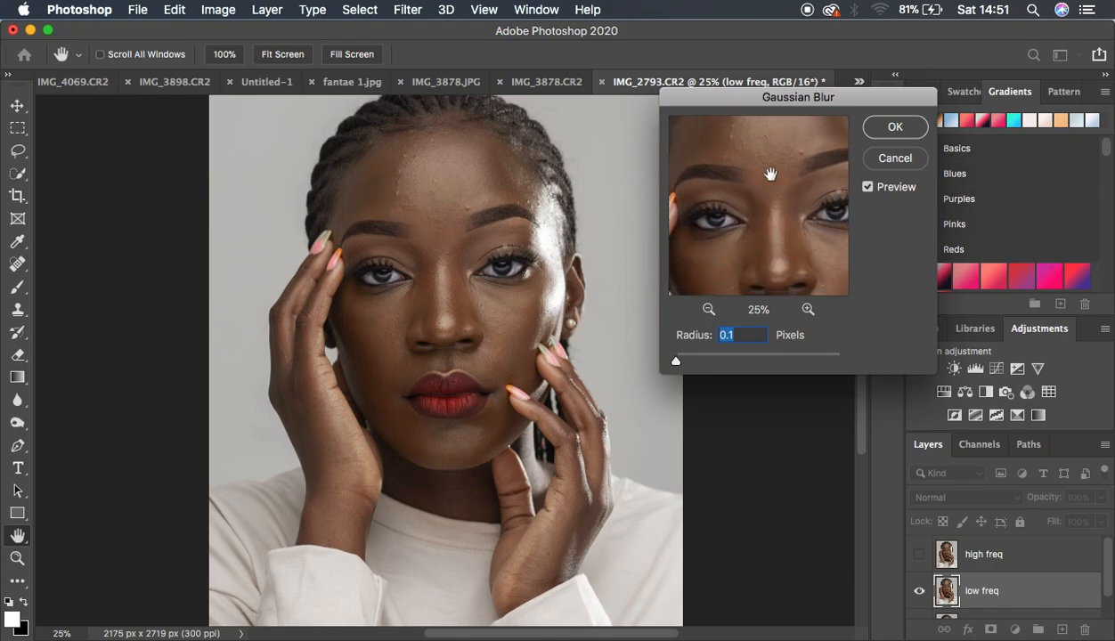
drag(771, 248, 796, 274)
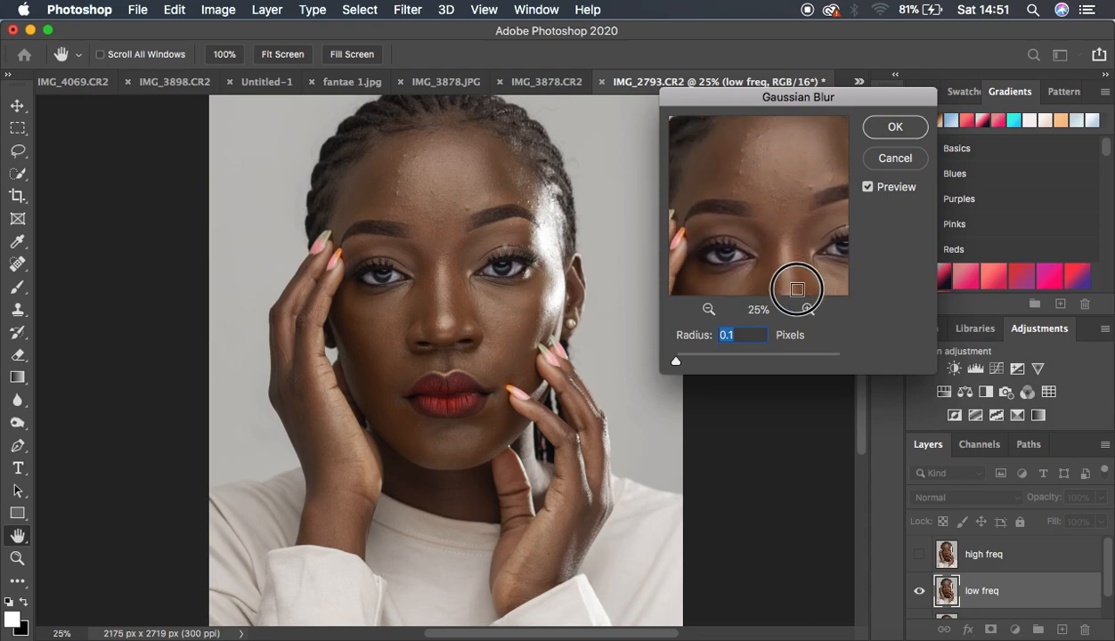
drag(784, 200, 784, 244)
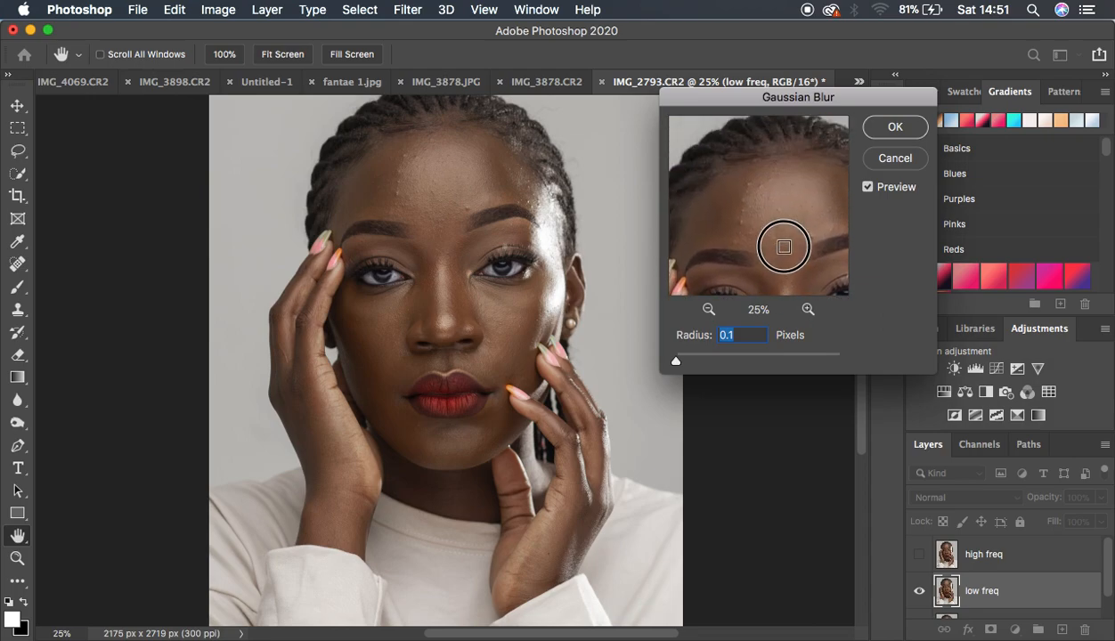
click(808, 309)
click(799, 245)
drag(799, 245, 779, 226)
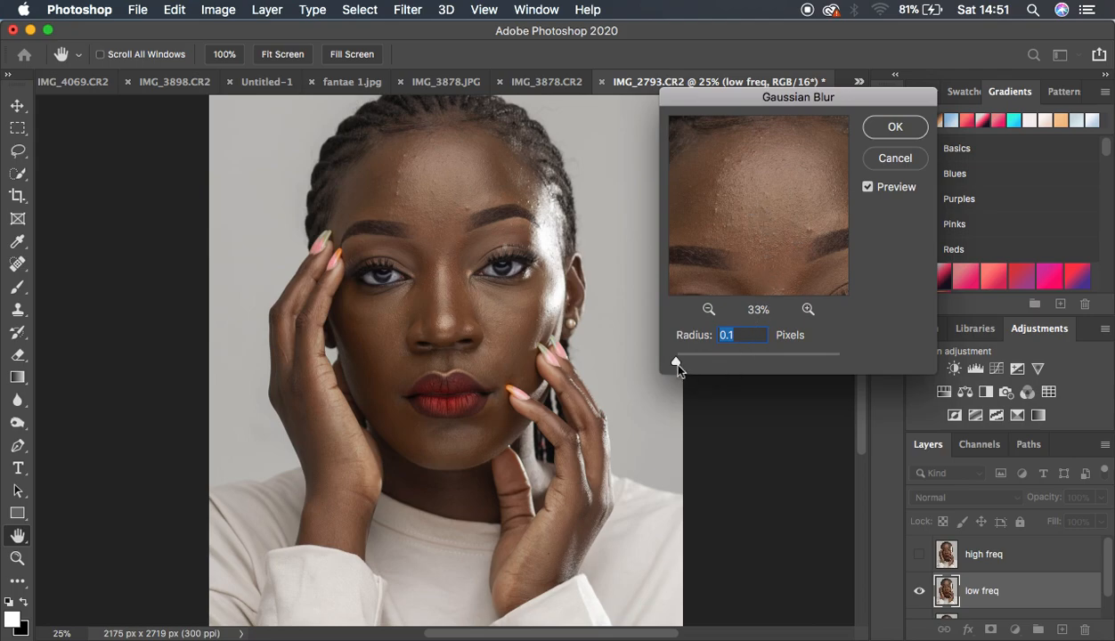
- Set the Gaussian Blur radius to 9.0 pixels, check the blurred skin in the preview, and apply it to the low freq layer
drag(675, 365, 702, 363)
click(703, 363)
drag(704, 363, 735, 362)
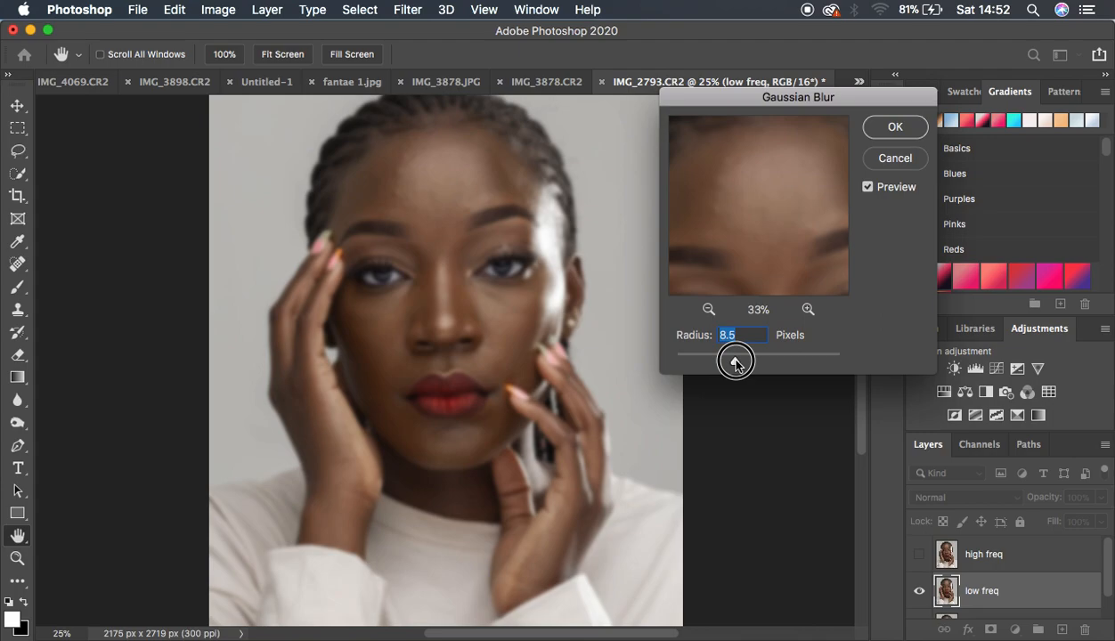
drag(735, 363, 736, 363)
text(9)
drag(797, 189, 723, 145)
drag(779, 252, 759, 150)
drag(759, 224, 821, 168)
click(753, 198)
drag(752, 198, 806, 226)
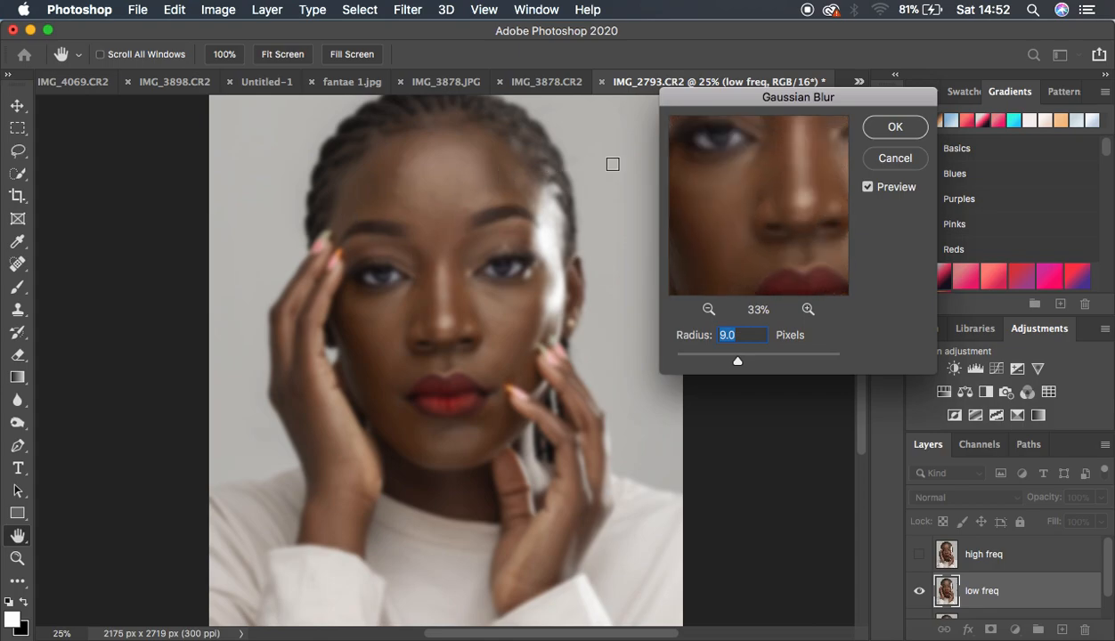
click(895, 129)
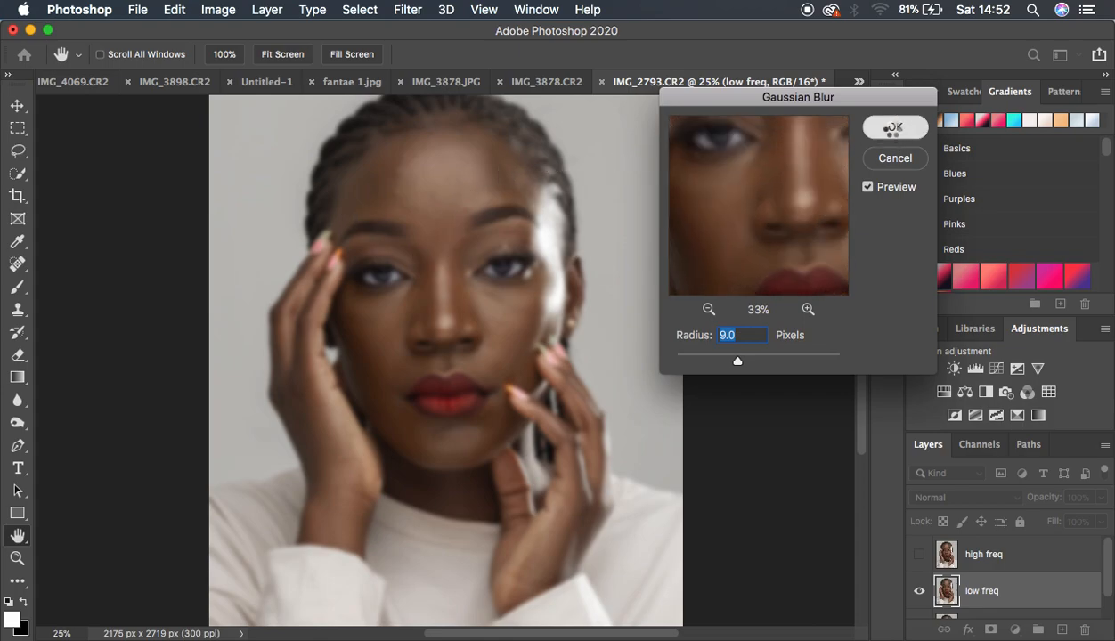
- Switch to the Move tool and make the high freq layer active and visible
key(c)
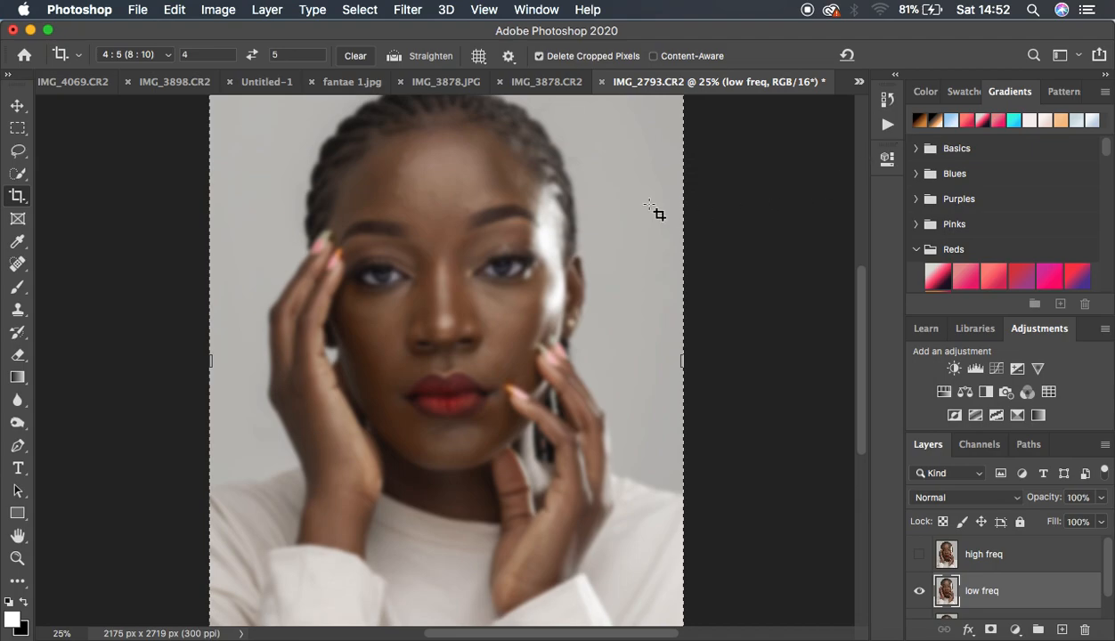
click(18, 107)
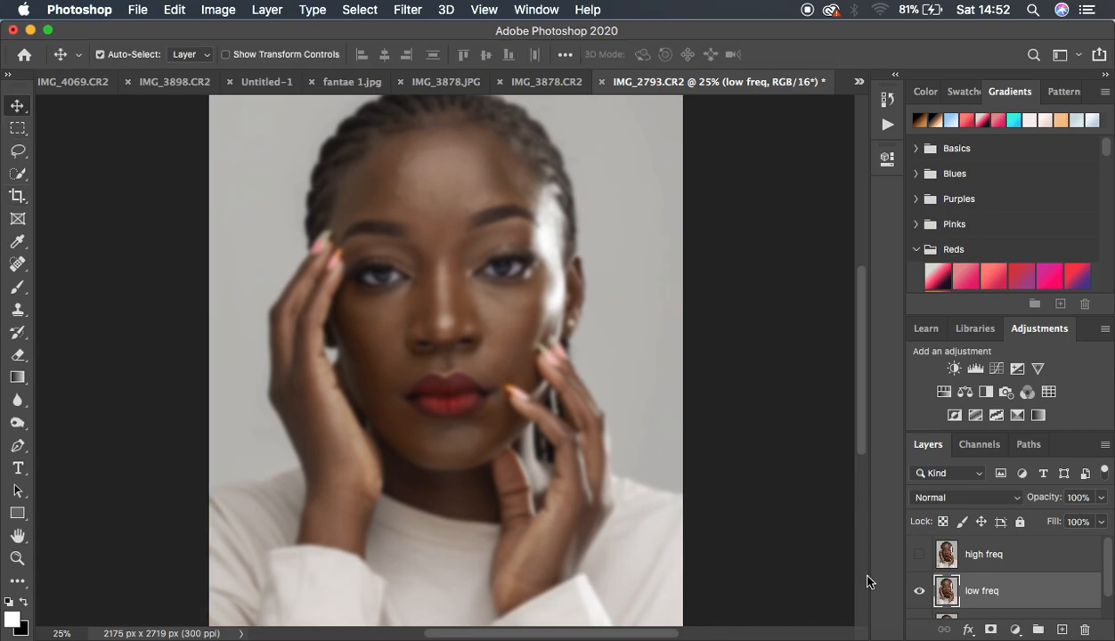
click(1032, 558)
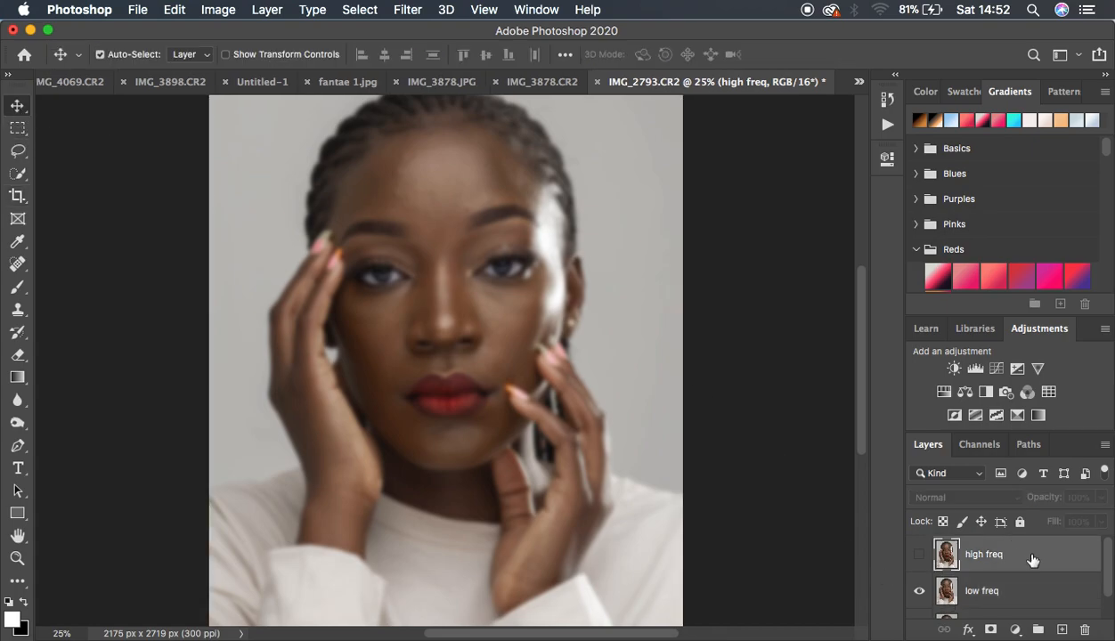
click(919, 555)
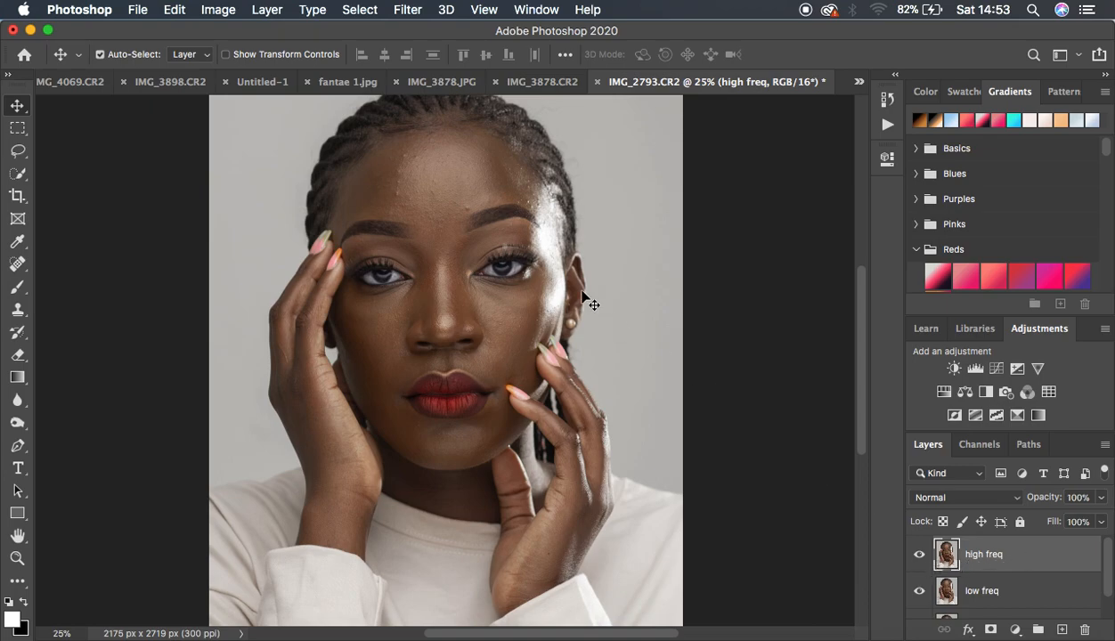
- Set Apply Image on the high freq layer to use the low freq layer as source, with Invert on and Add blending
click(217, 13)
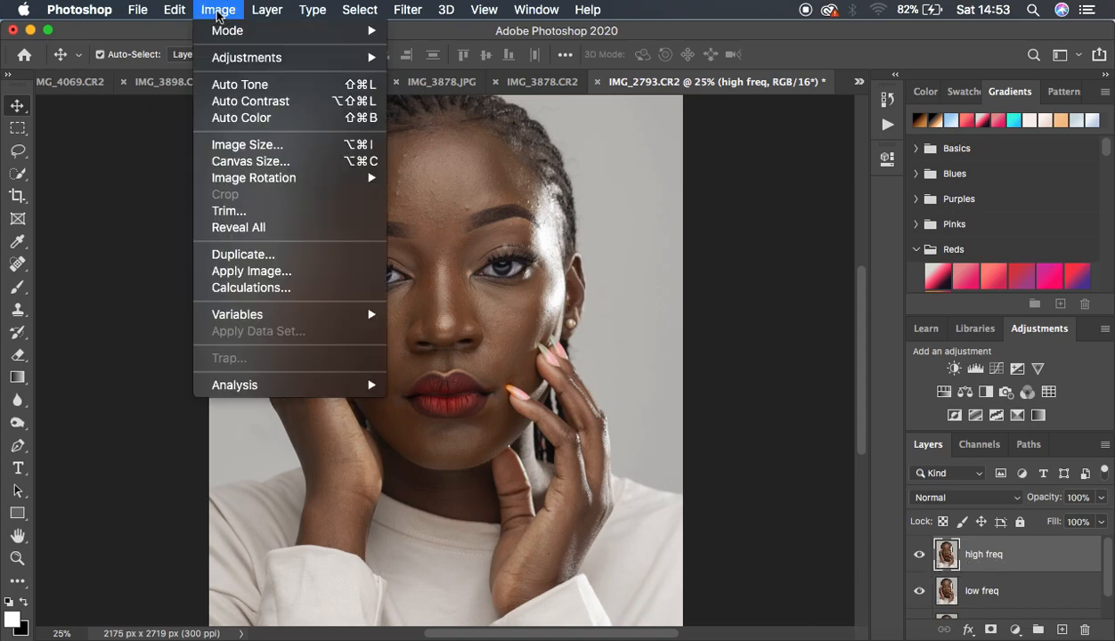
click(272, 276)
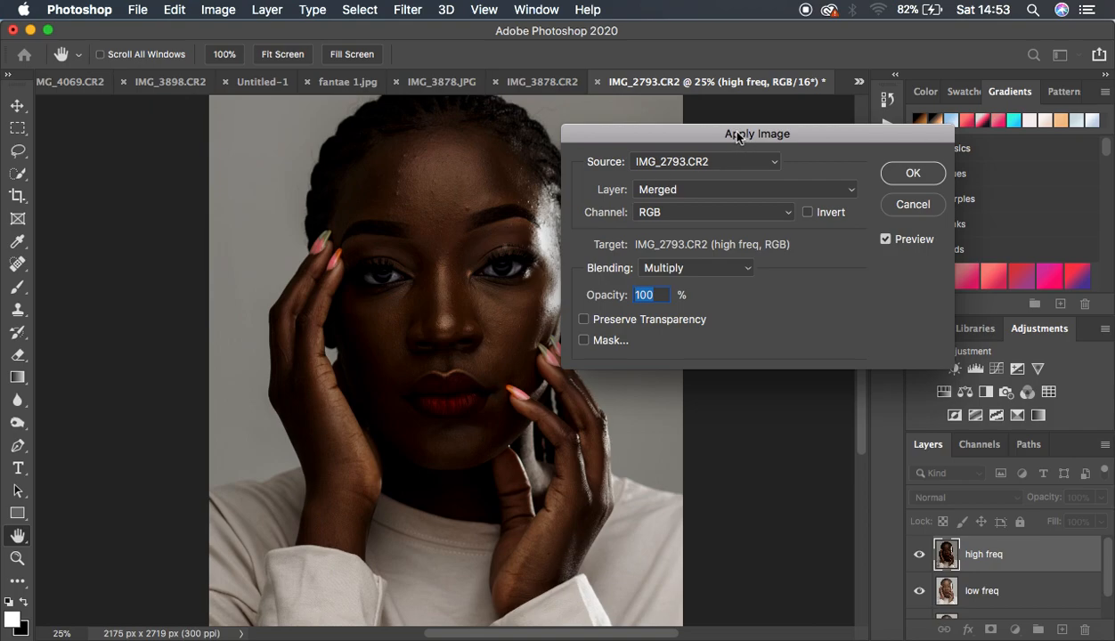
drag(737, 136, 754, 133)
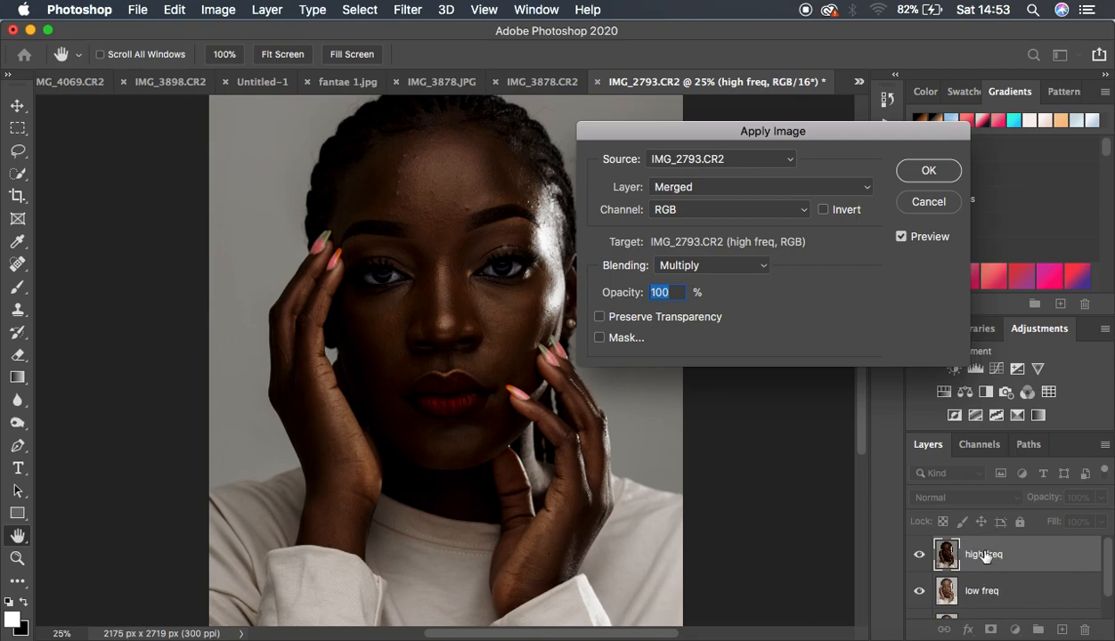
click(741, 191)
click(737, 228)
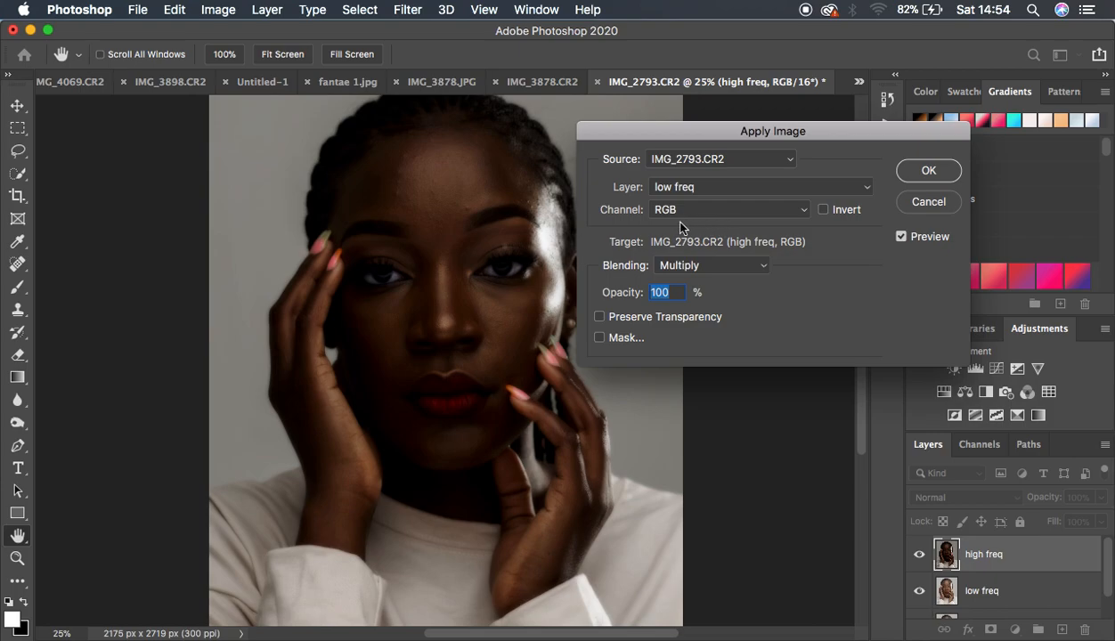
click(823, 212)
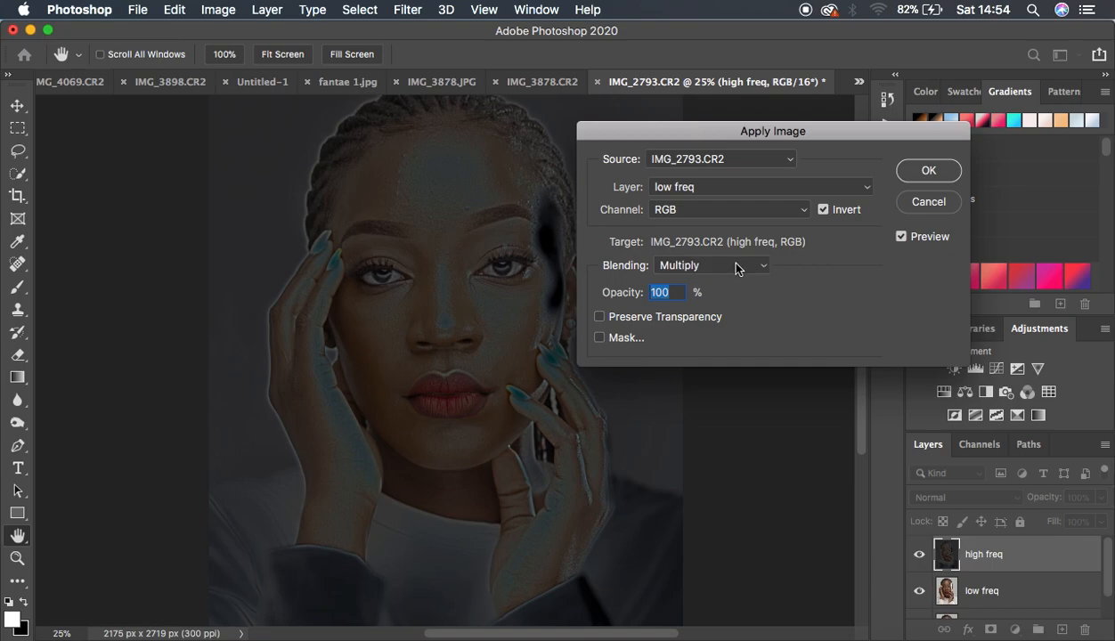
click(723, 270)
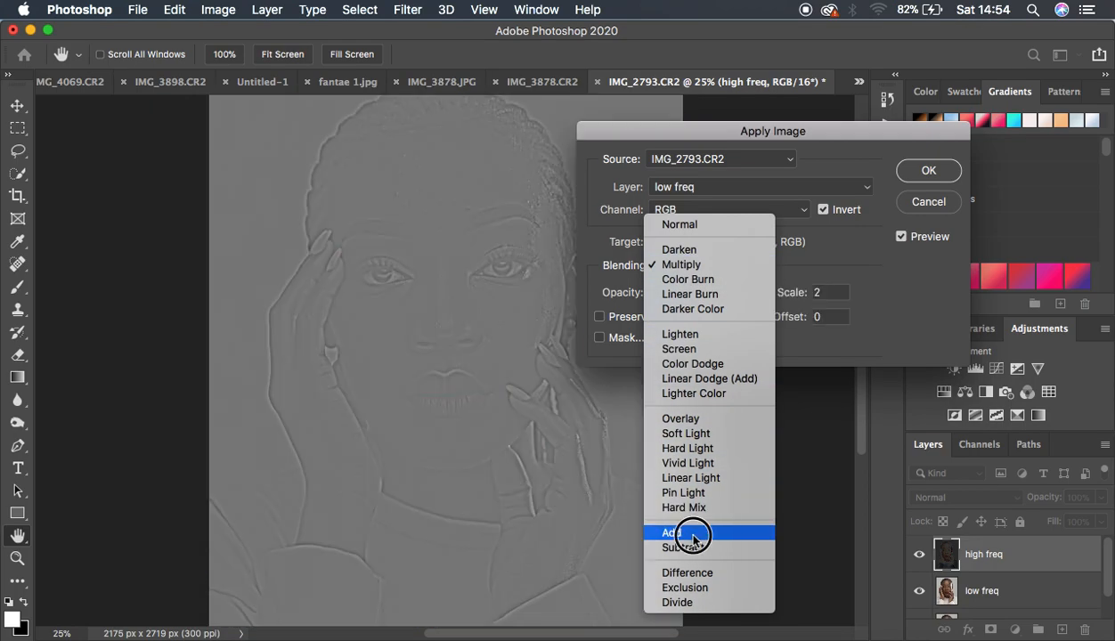
click(693, 536)
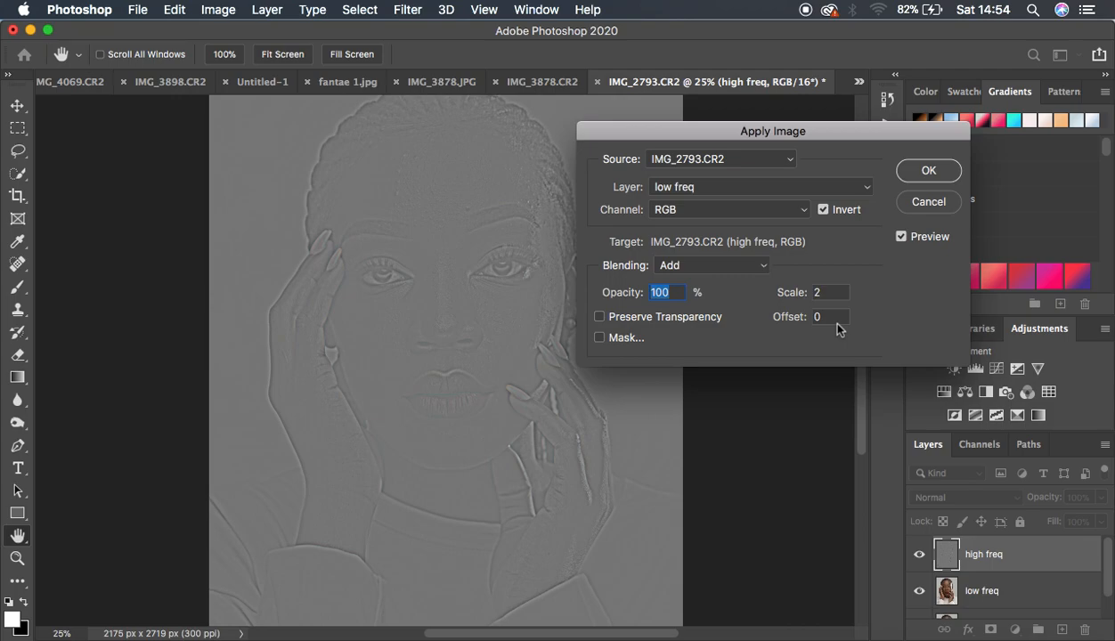
- Try Subtract blending without Invert, at scale 2 and offset 128, and return to inverted Add at scale 2 and offset 0
click(822, 209)
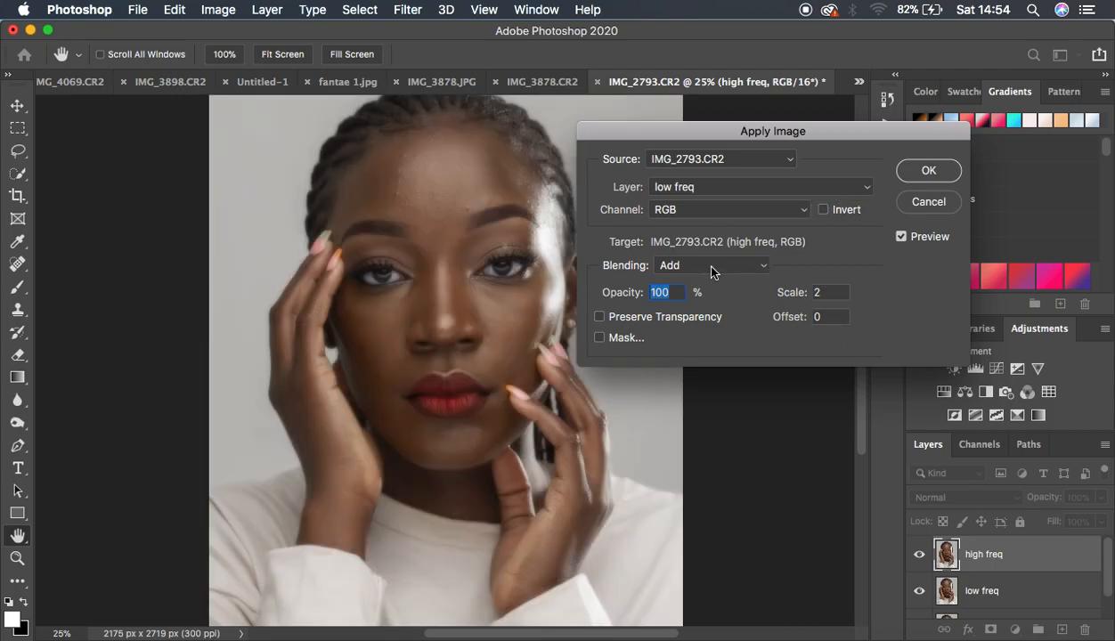
click(711, 267)
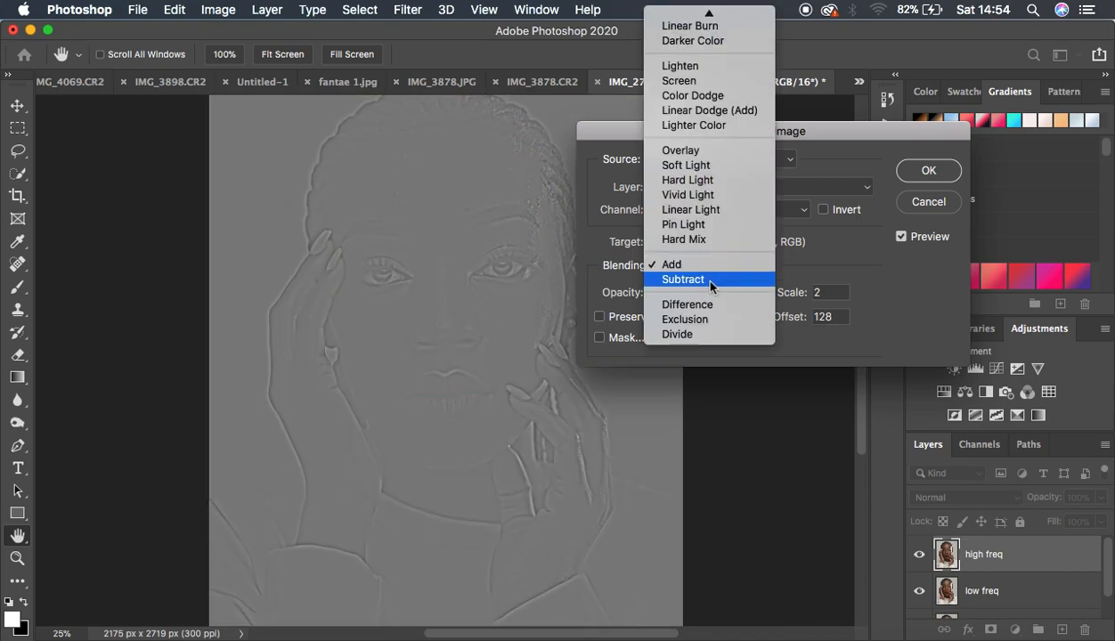
click(710, 281)
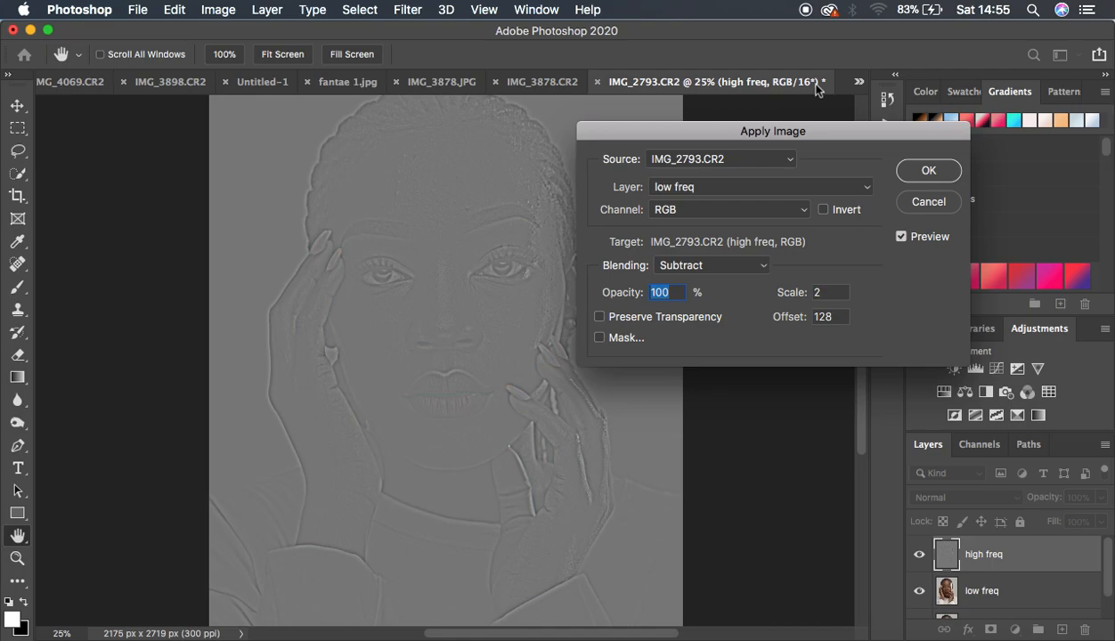
click(704, 265)
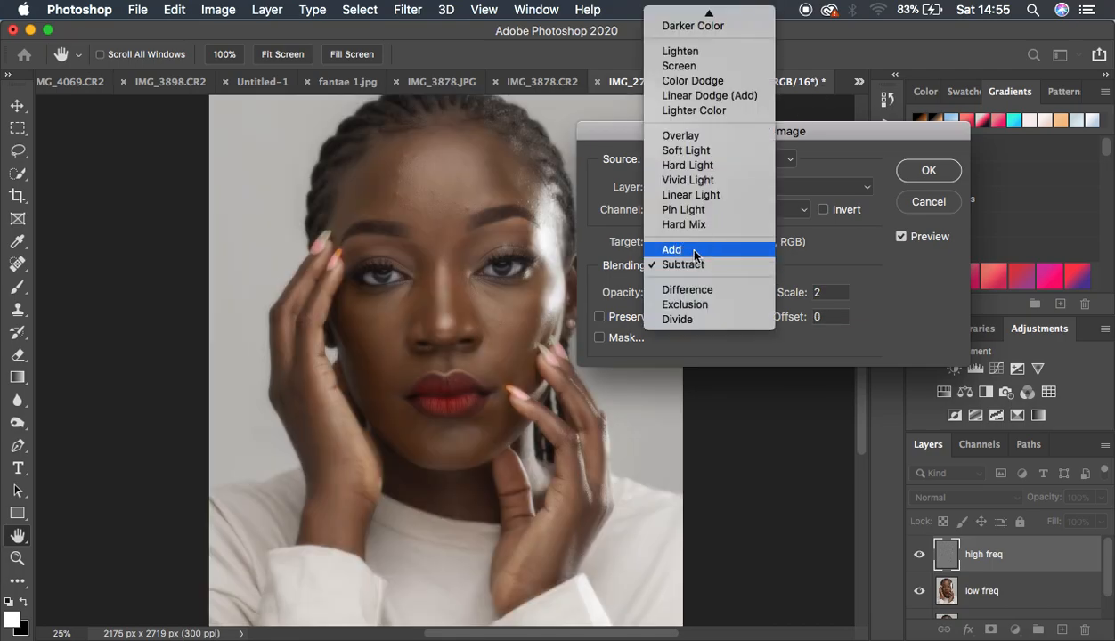
click(683, 251)
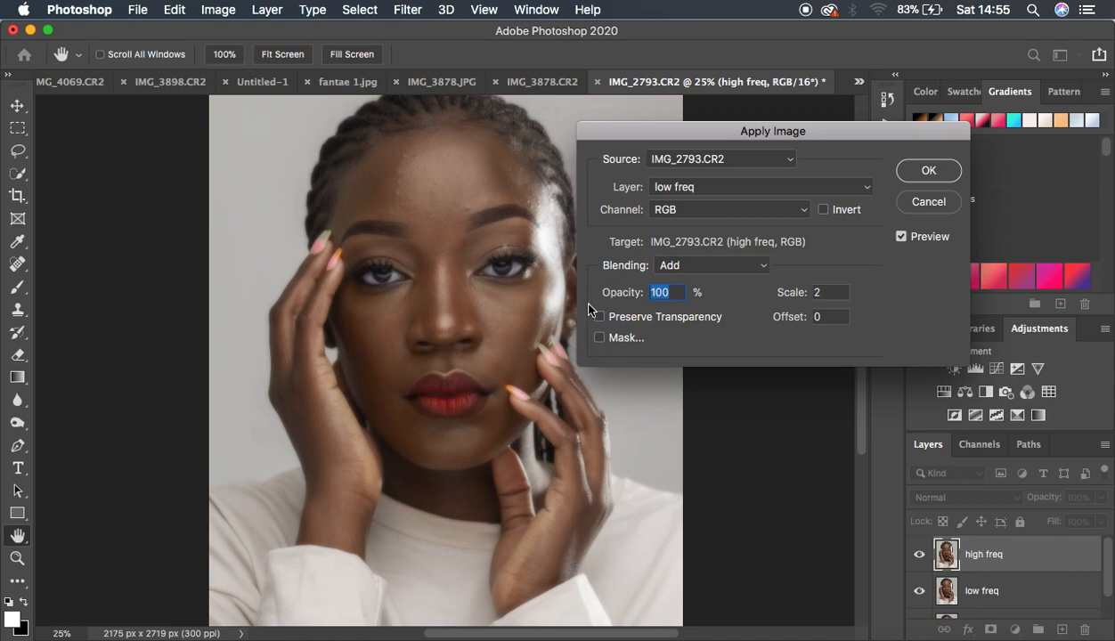
click(822, 211)
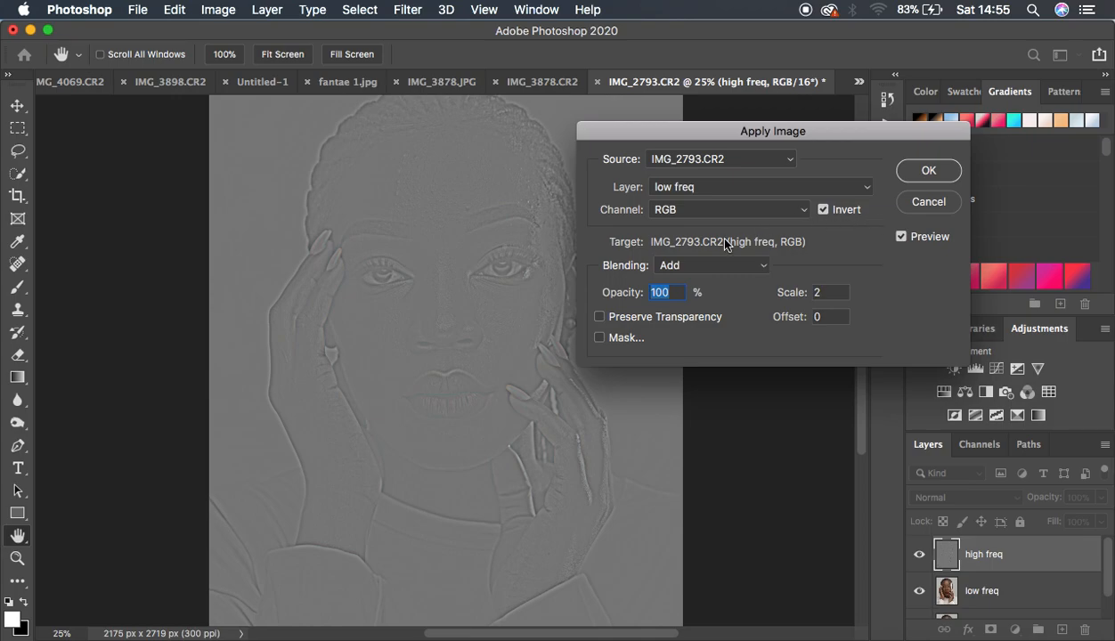
- Check the texture at 50% zoom, confirm Apply Image, and set the high freq layer's blending mode to Linear Light
key(super+equal)
key(super+equal)
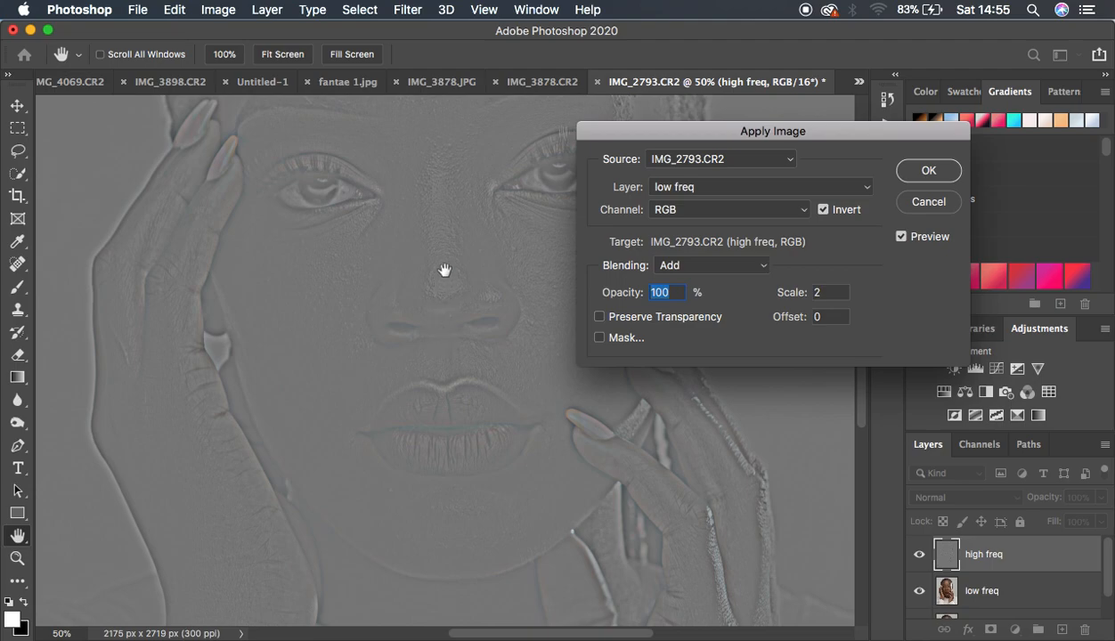
click(926, 174)
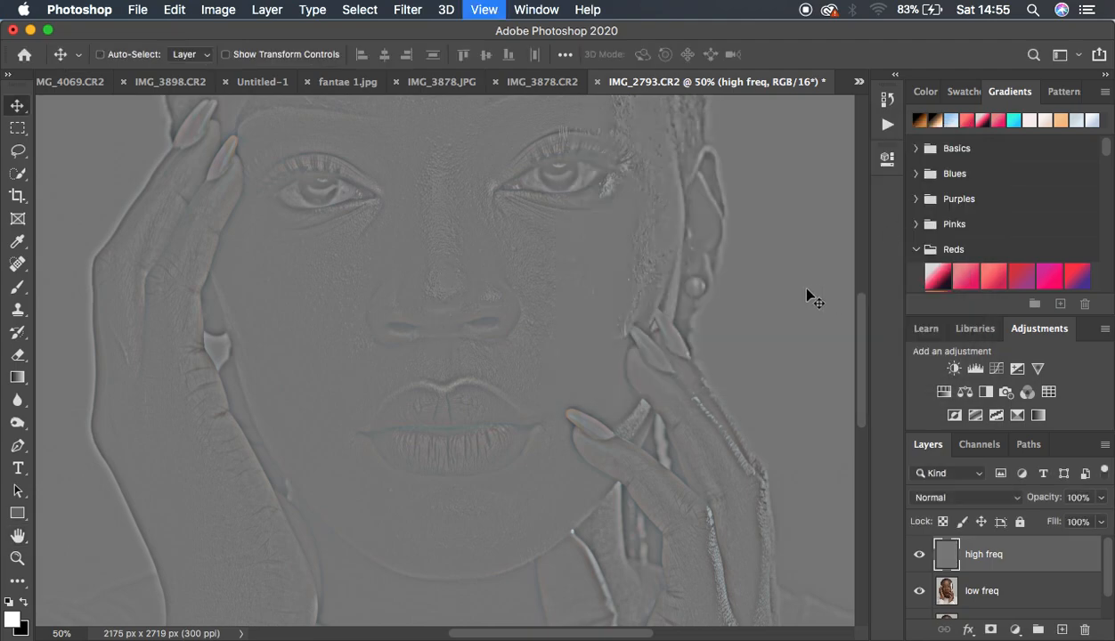
key(super+minus)
key(super)
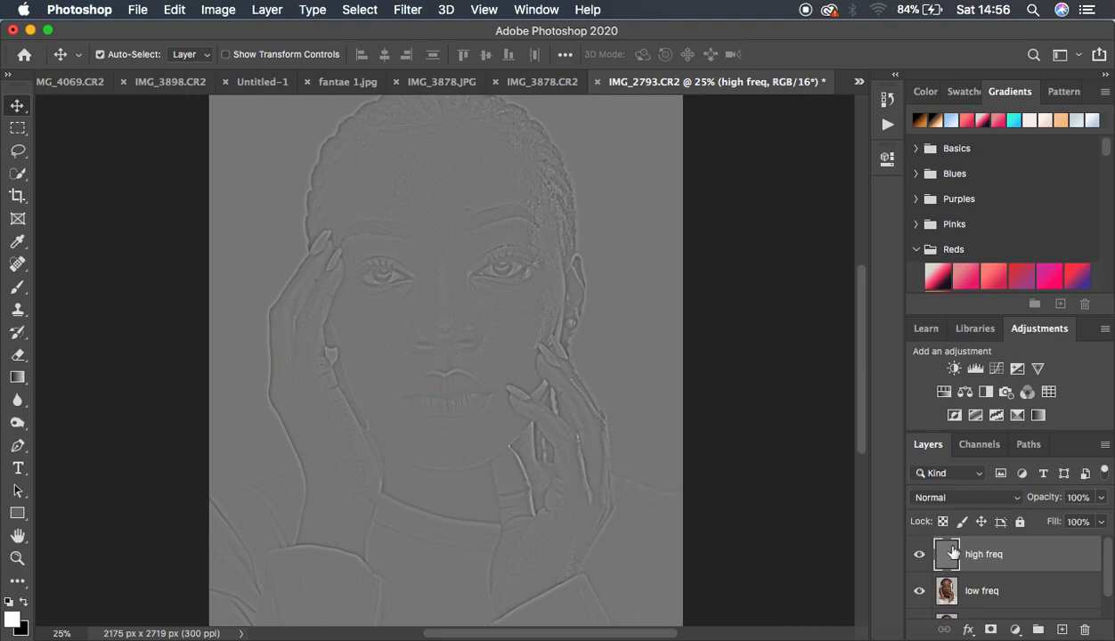
click(946, 498)
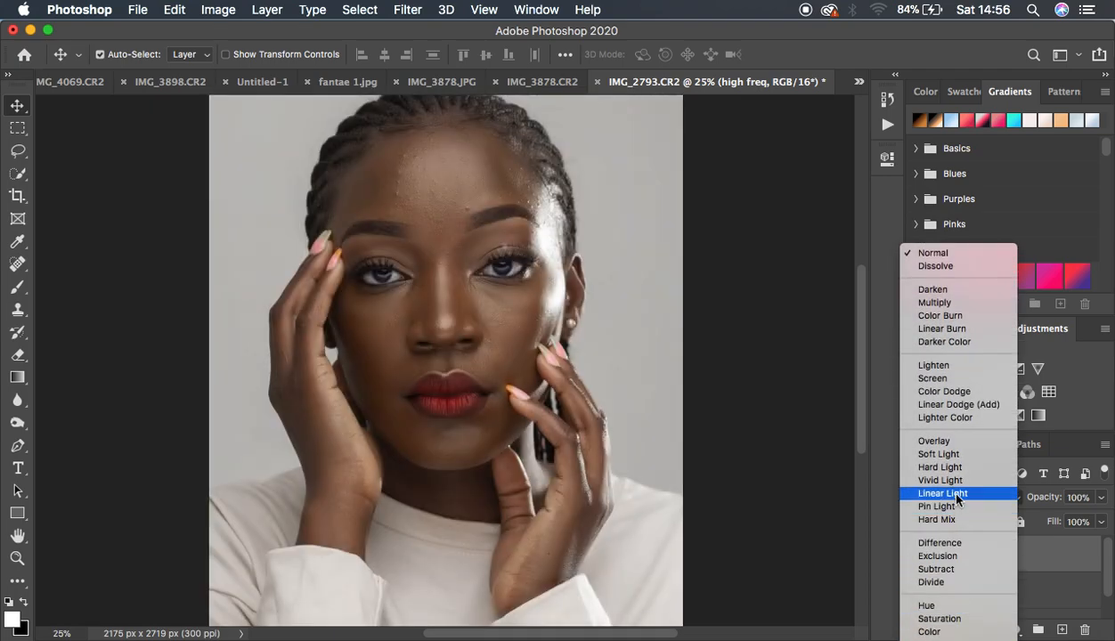
click(956, 496)
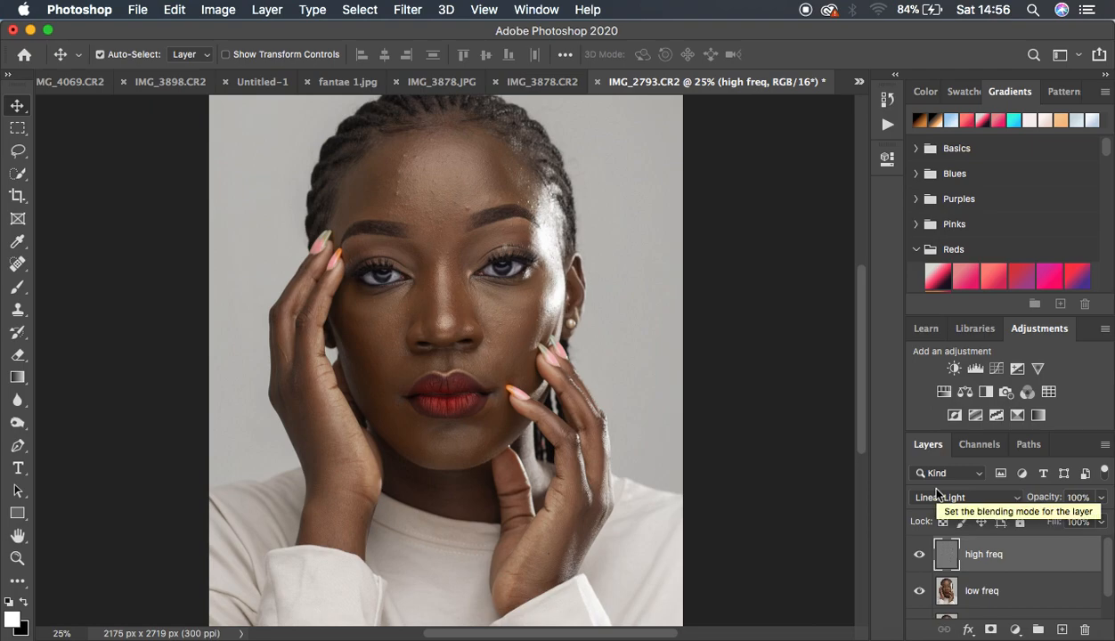
- Group the high freq and low freq layers and name the group "freq sep"
super+click(1026, 577)
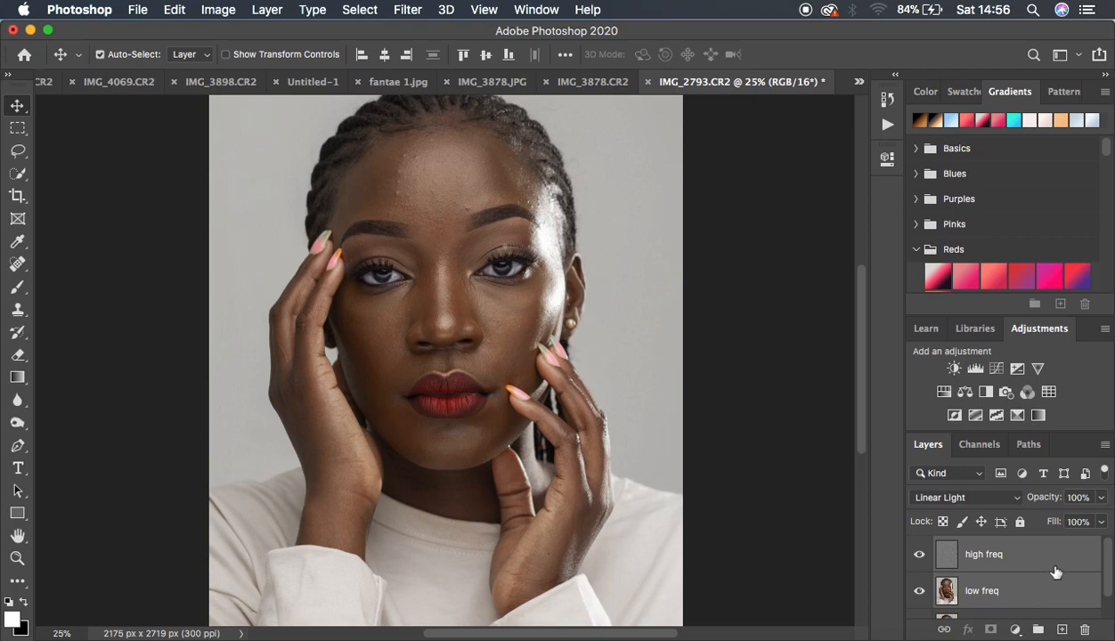
drag(1029, 548, 1038, 629)
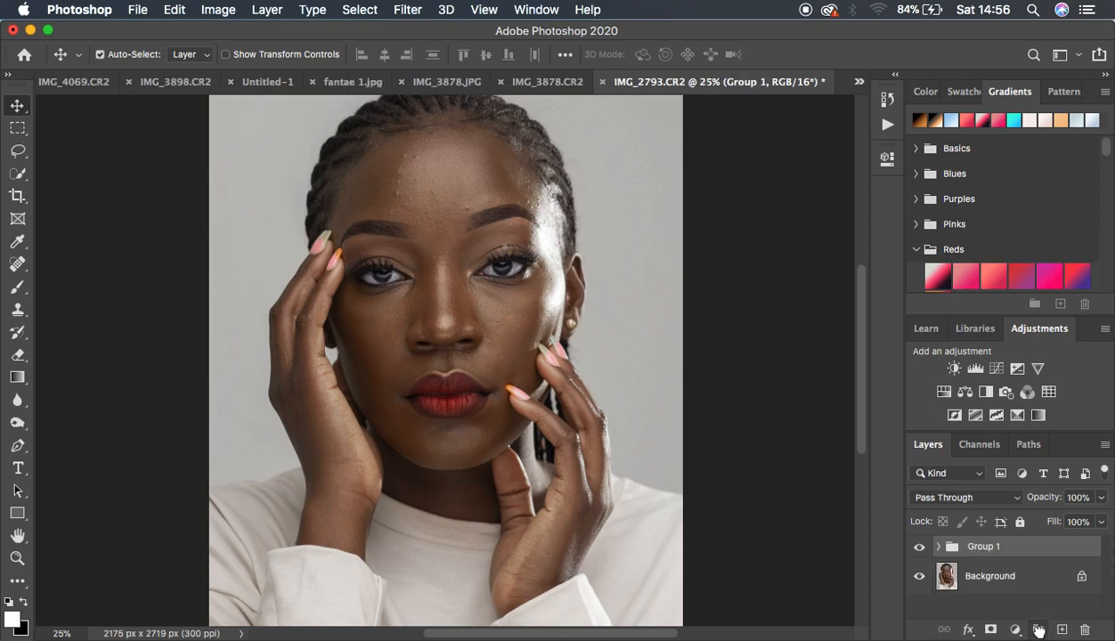
double_click(983, 546)
text(fr)
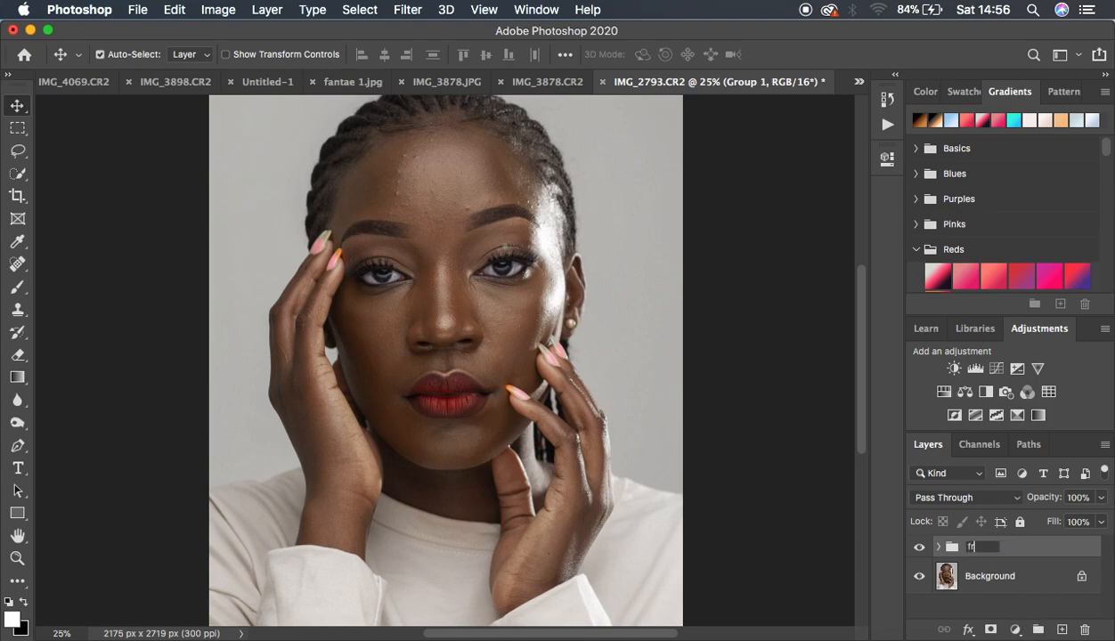
text(eq sep)
key(Return)
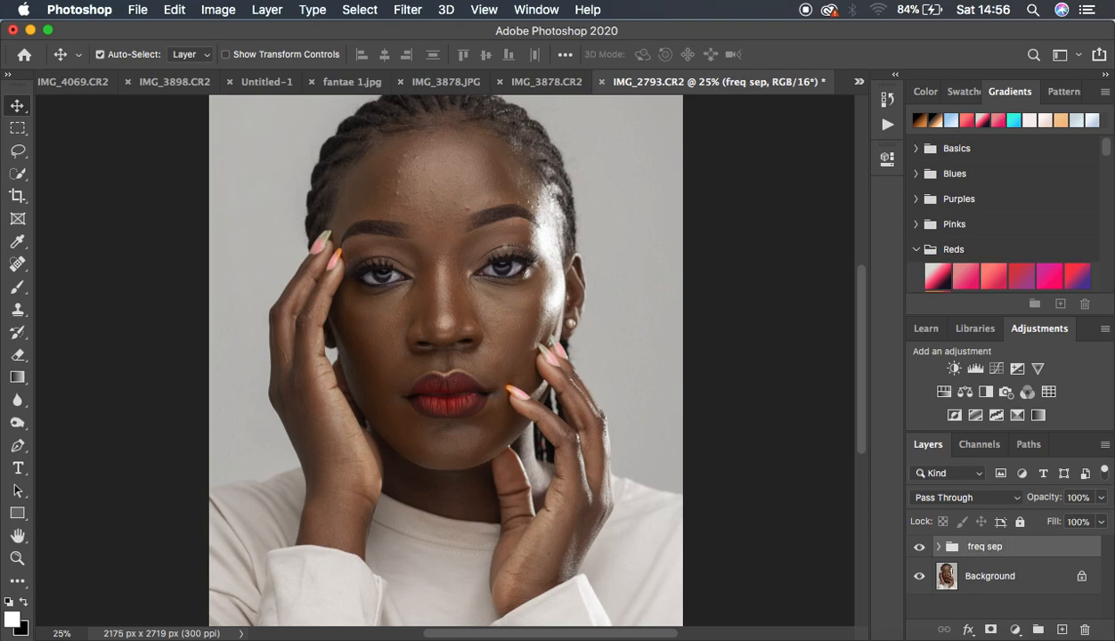
- Compare the portrait with the freq sep group shown and hidden
click(921, 548)
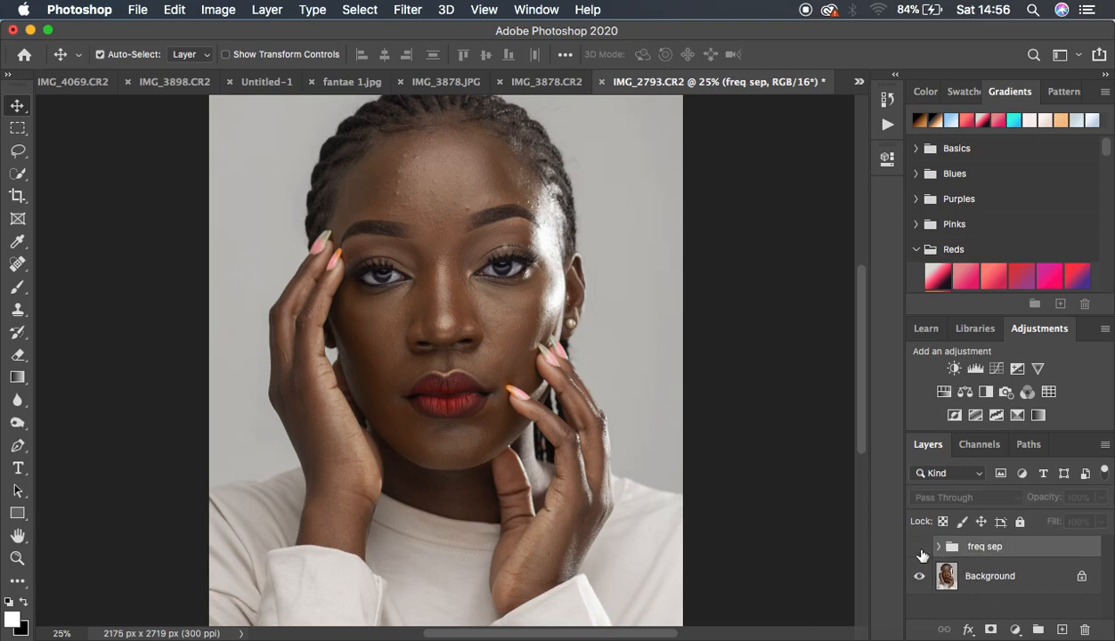
click(921, 549)
click(920, 548)
click(921, 549)
click(921, 550)
click(921, 550)
click(920, 549)
click(921, 550)
click(921, 550)
click(920, 550)
click(921, 550)
click(921, 549)
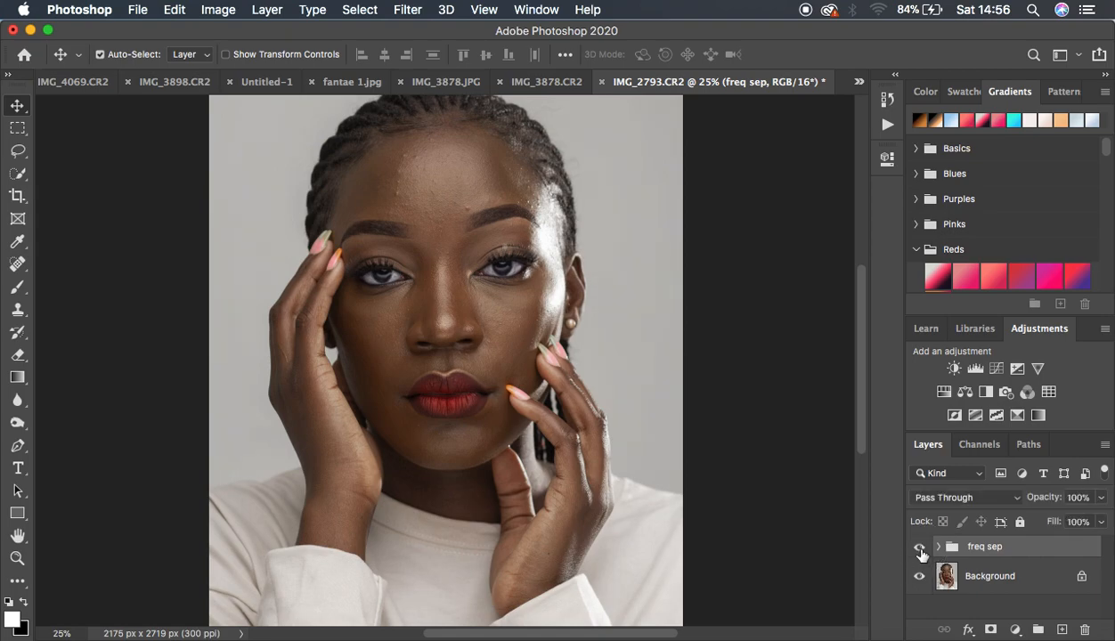
- Compare the portrait with the Background layer shown and hidden beneath the group
click(921, 578)
click(922, 578)
click(922, 578)
click(922, 578)
click(921, 578)
click(921, 577)
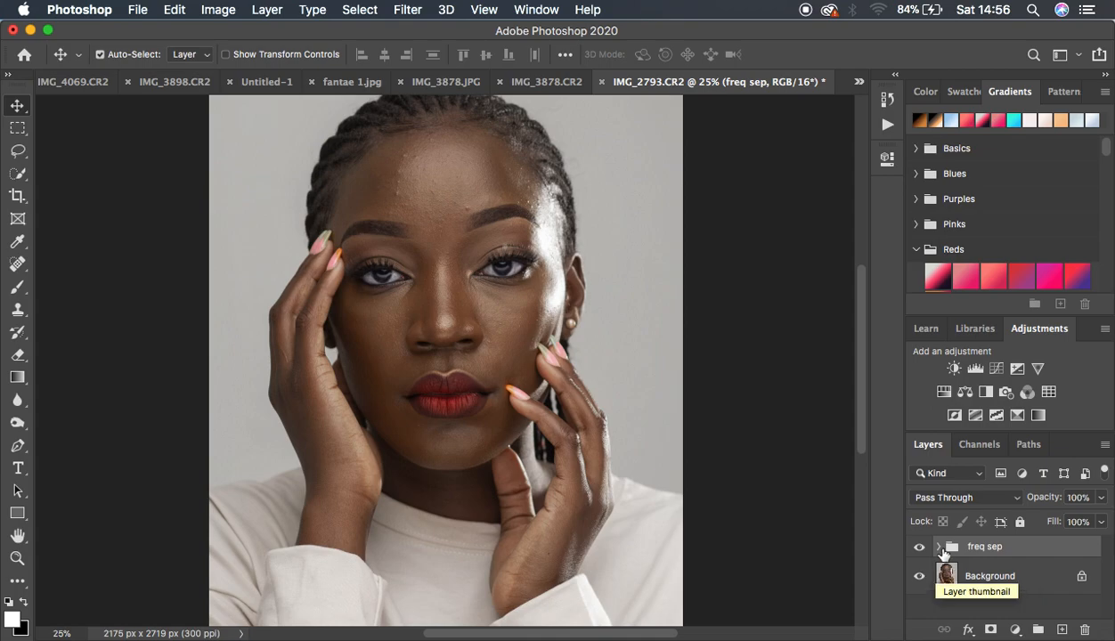
- Expand the freq sep group and add a Black & White adjustment layer above the high freq layer
click(938, 547)
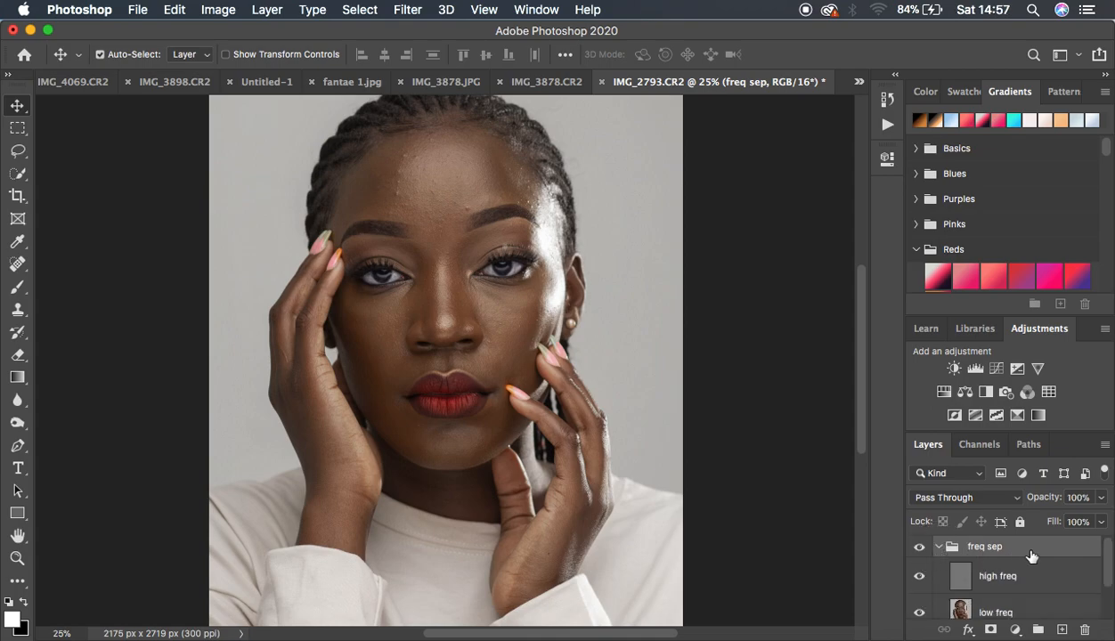
click(938, 546)
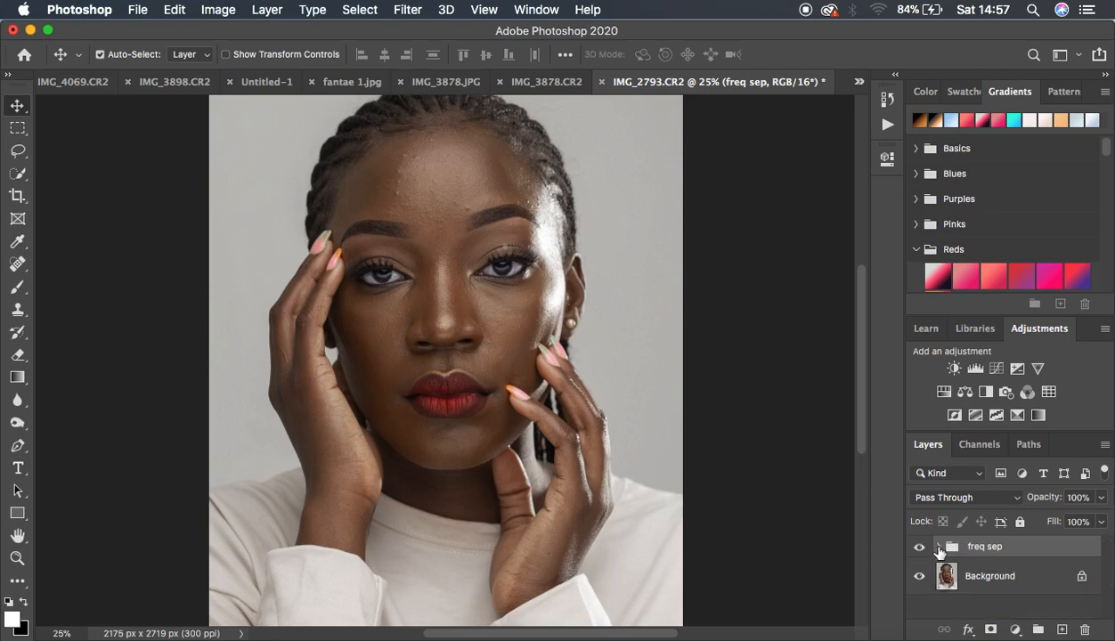
click(938, 547)
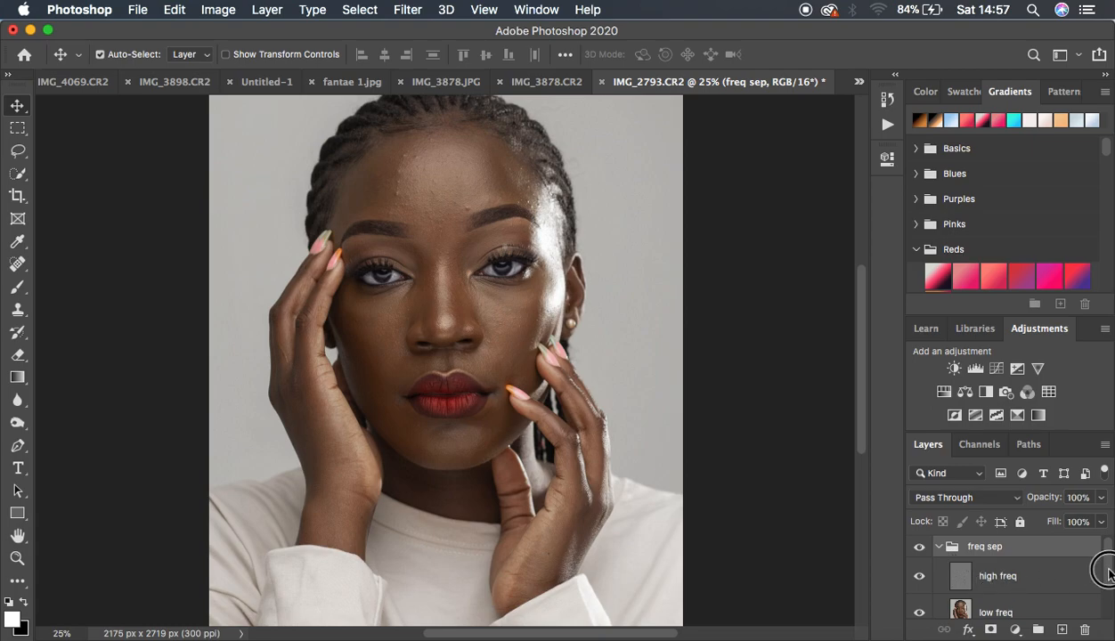
drag(1110, 580, 1111, 578)
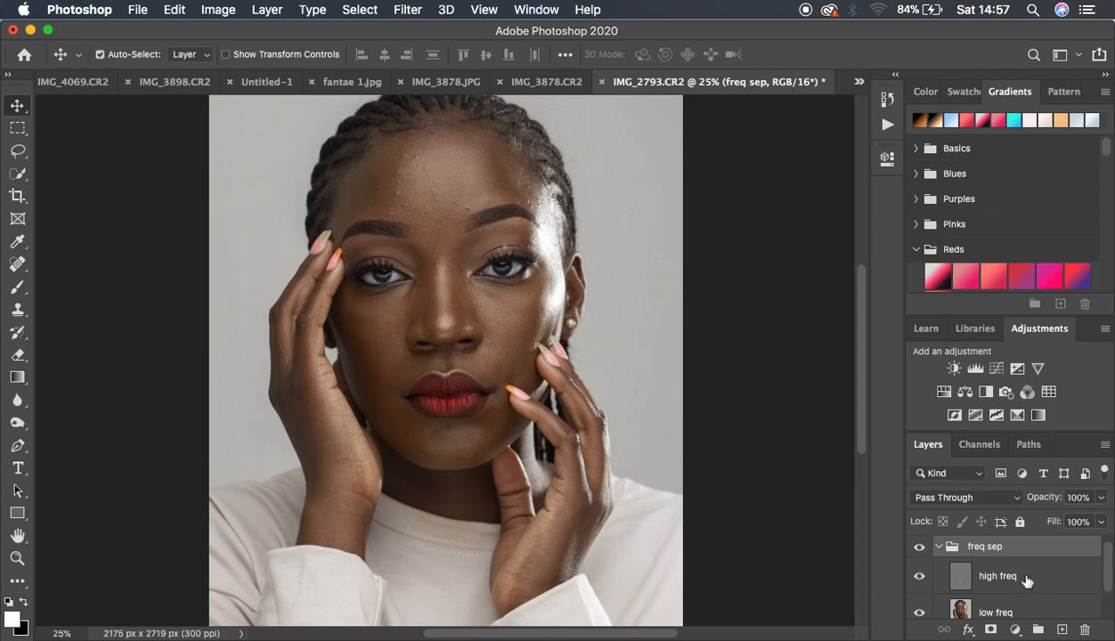
click(1005, 577)
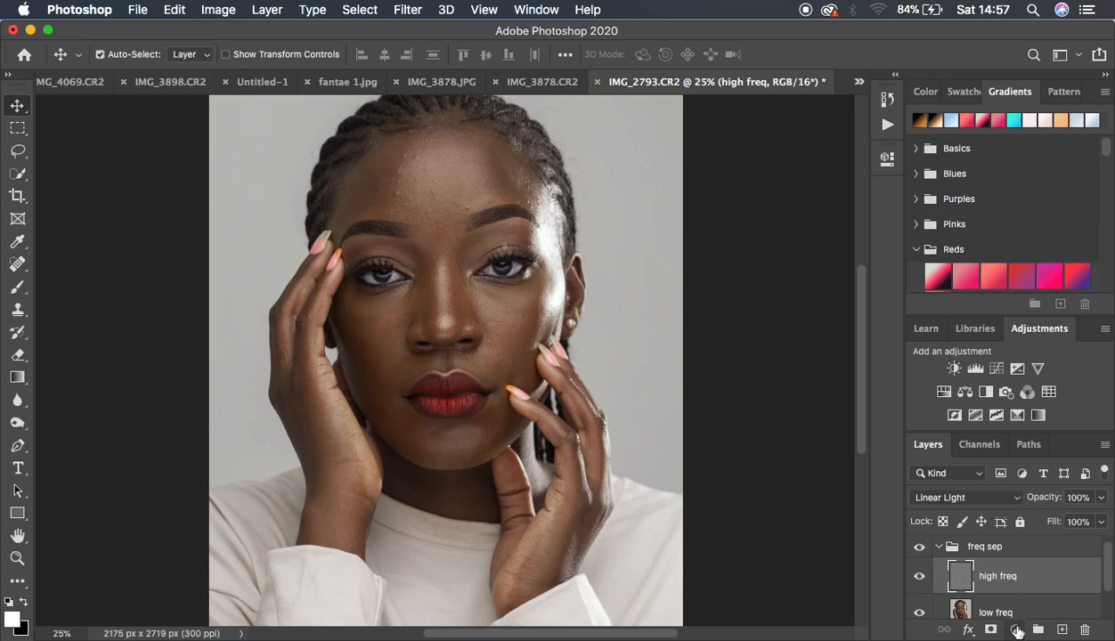
click(1014, 630)
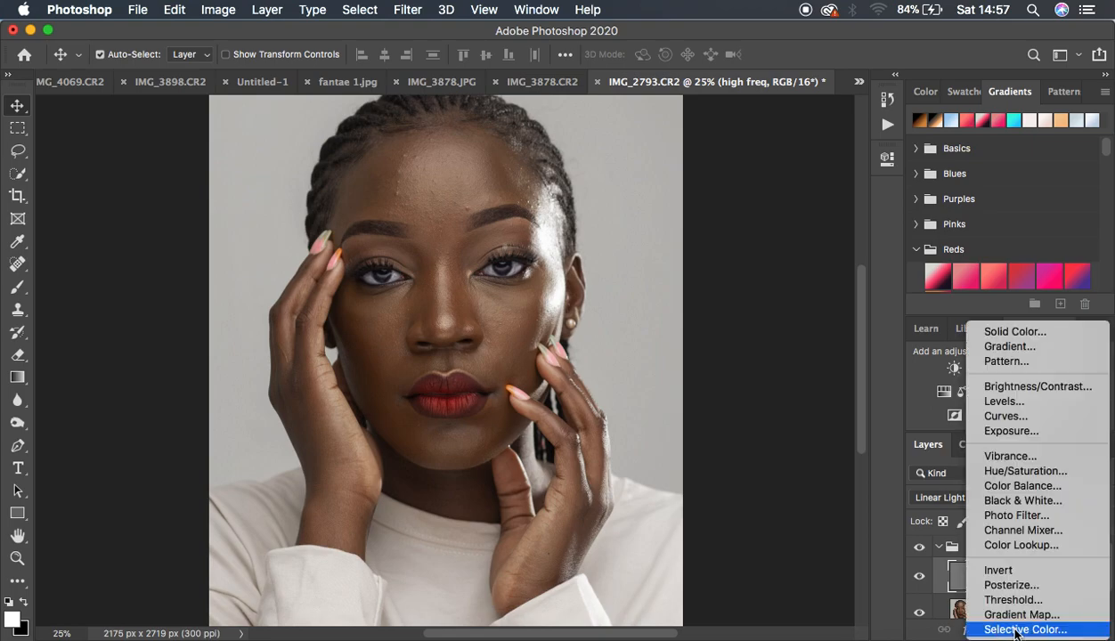
click(1023, 500)
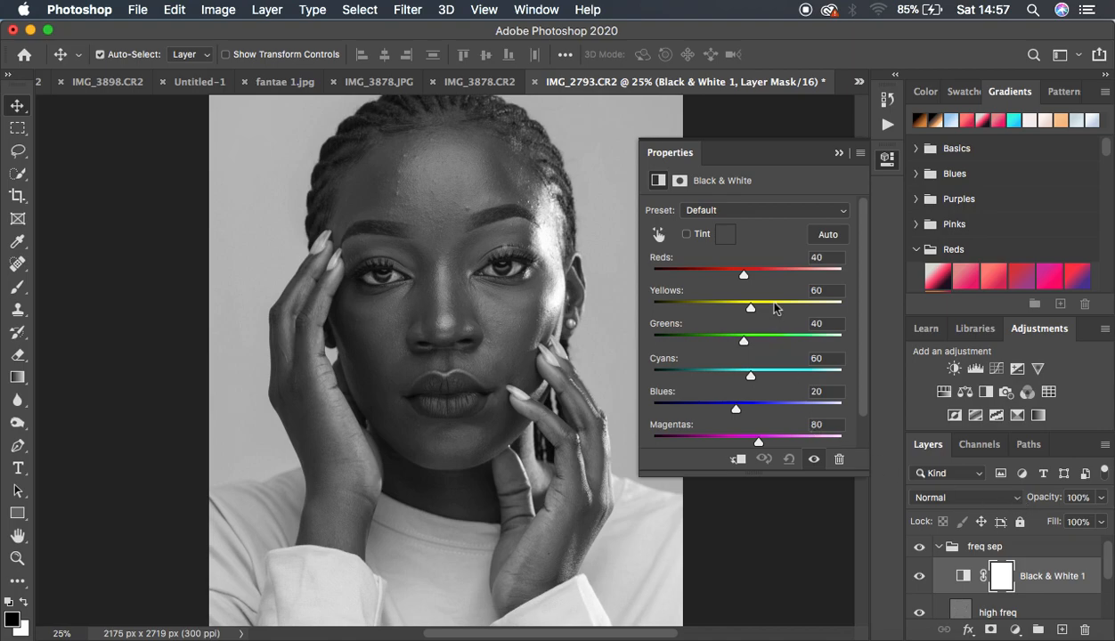
- Set the Black & White adjustment's Reds to -7 and Yellows to 100, and close its properties
drag(744, 279, 726, 278)
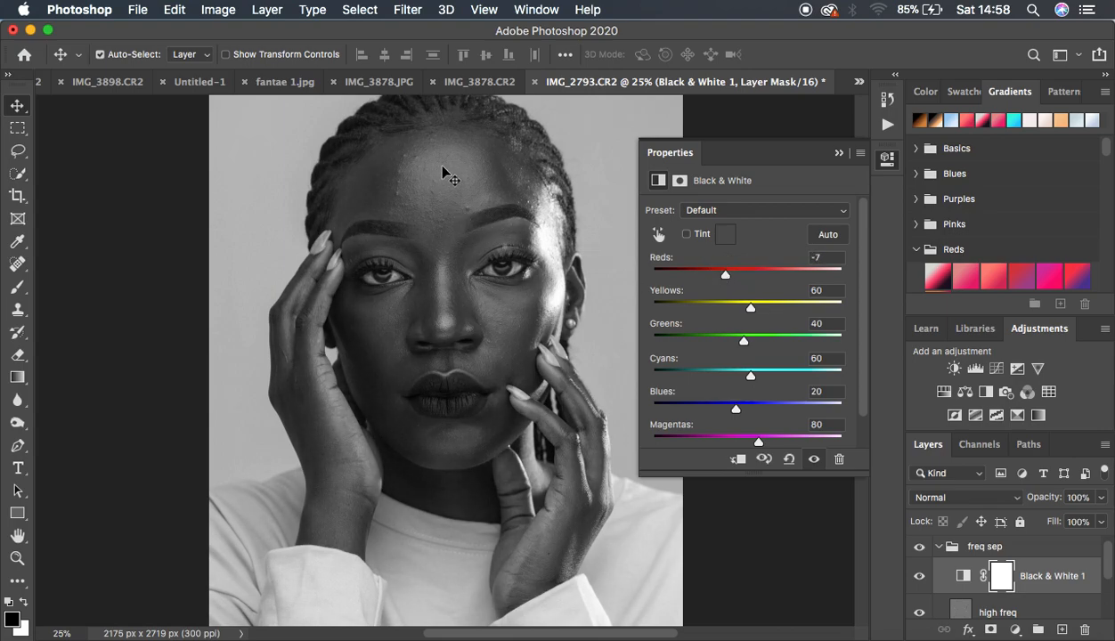
drag(751, 307, 766, 309)
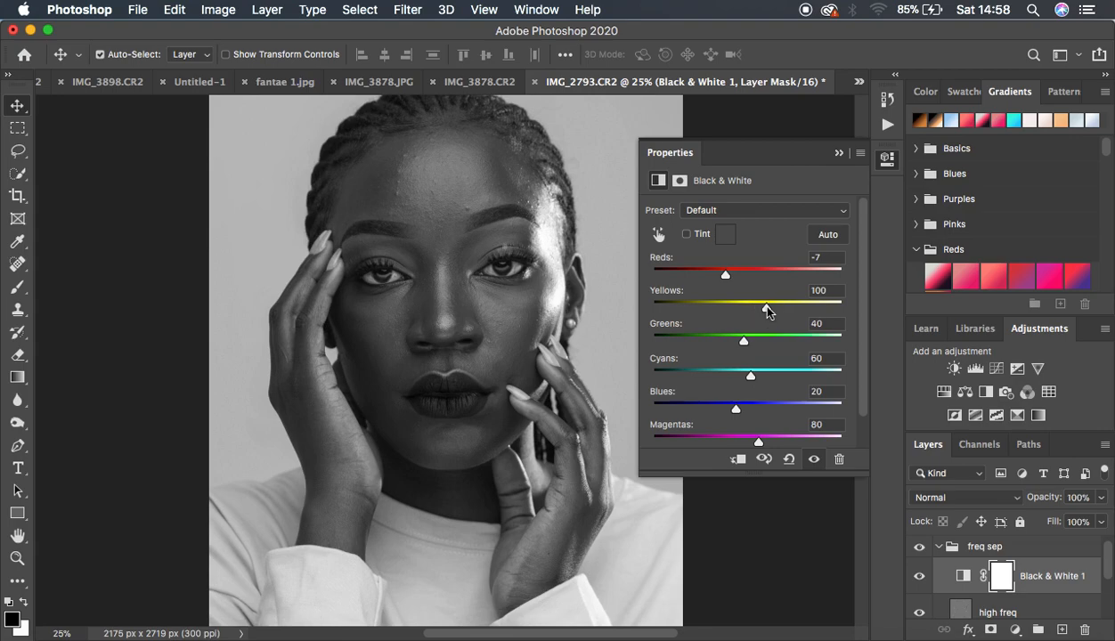
click(838, 155)
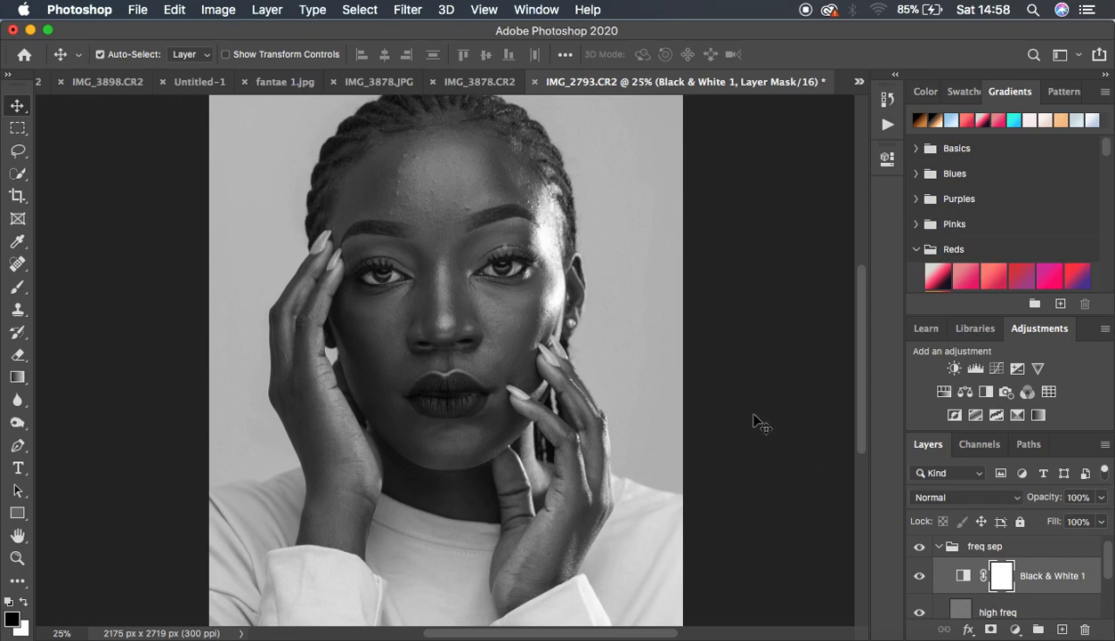
- Select the low freq layer and activate the Mixer Brush Tool
key(super+equal)
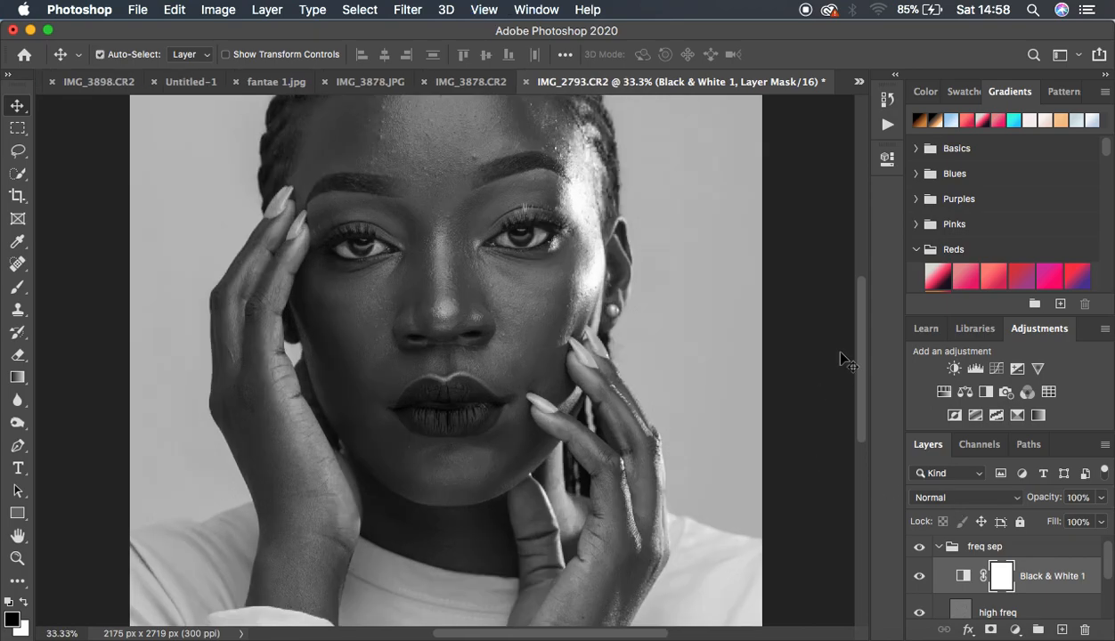
drag(862, 359, 859, 312)
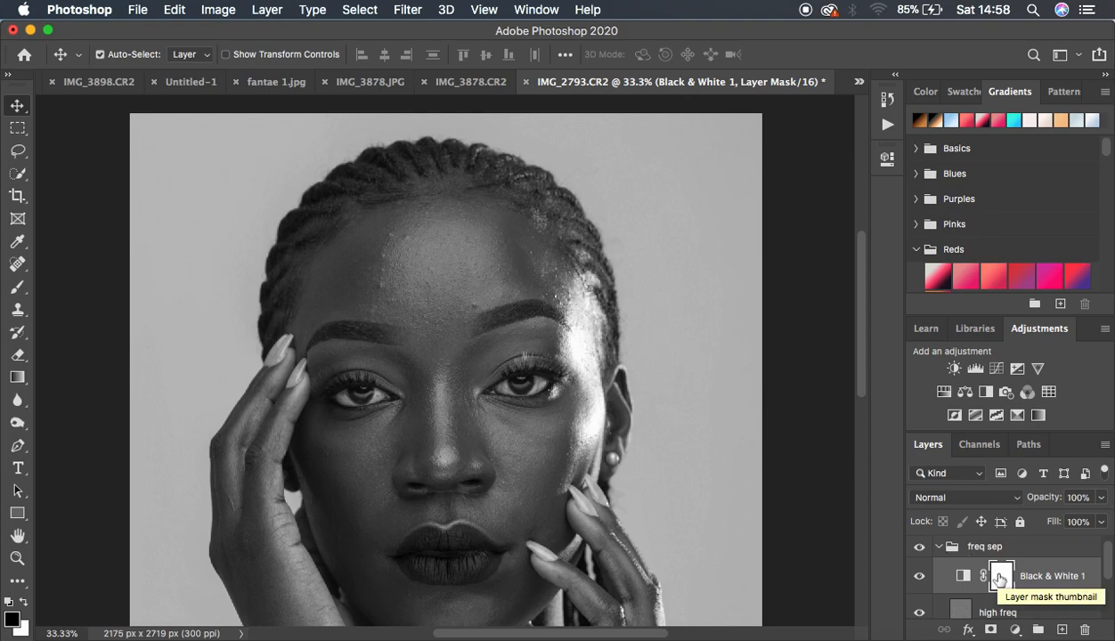
scroll(998, 579, down, 3)
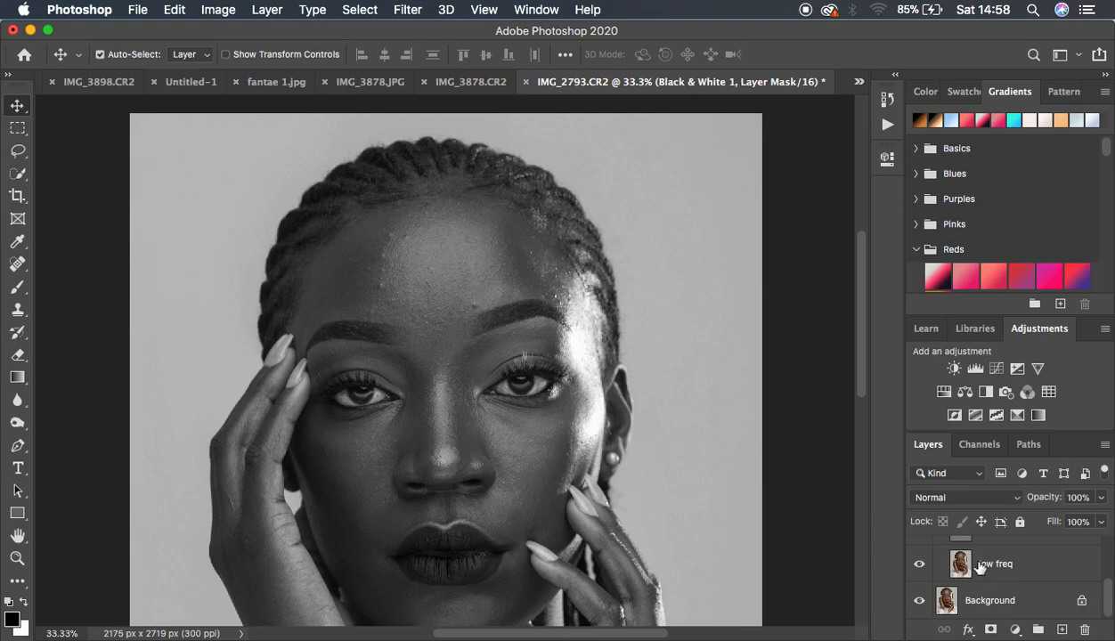
click(995, 565)
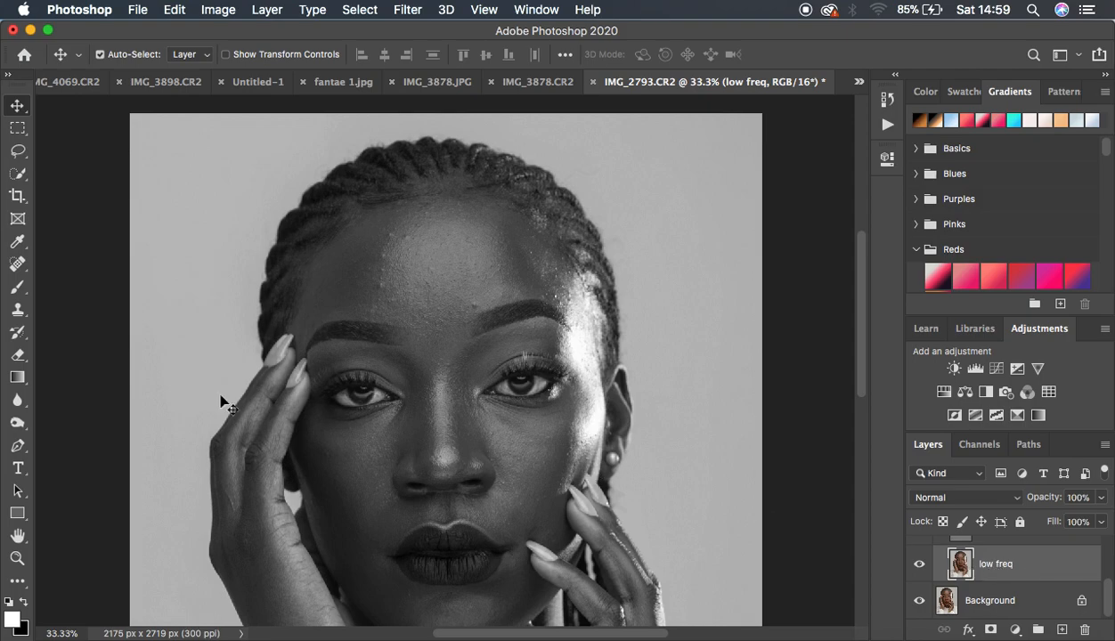
click(19, 292)
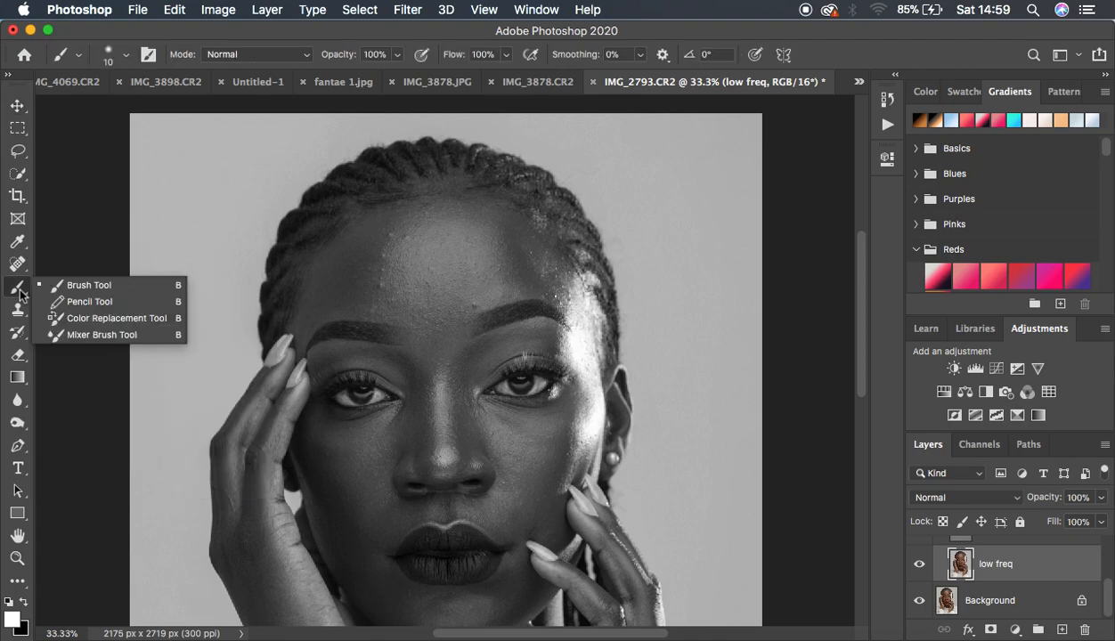
click(98, 337)
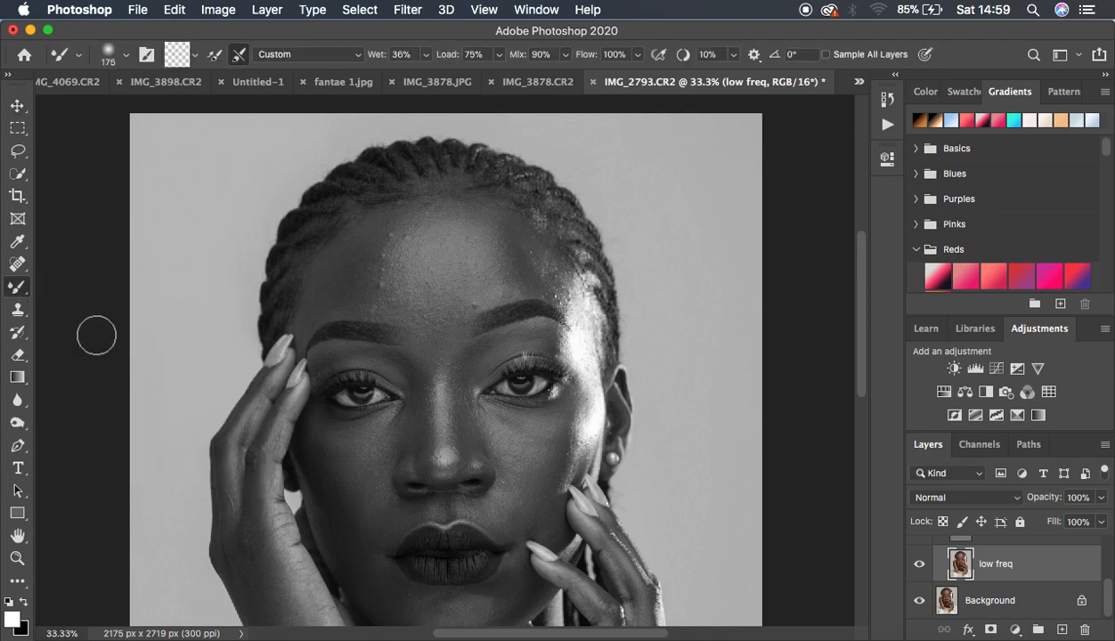
right_click(36, 283)
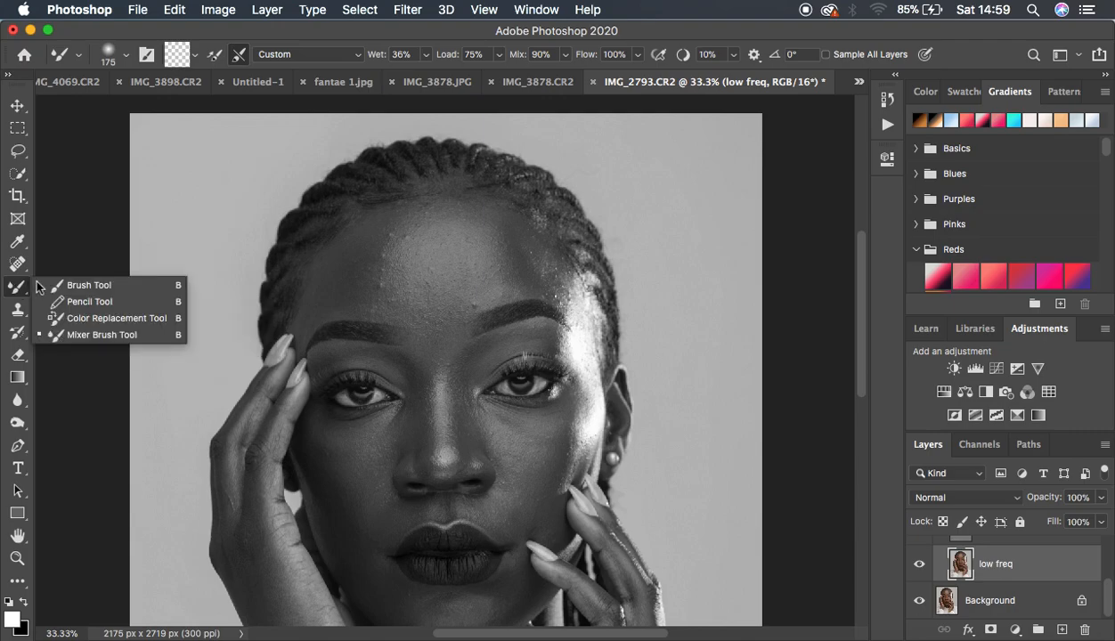
click(92, 331)
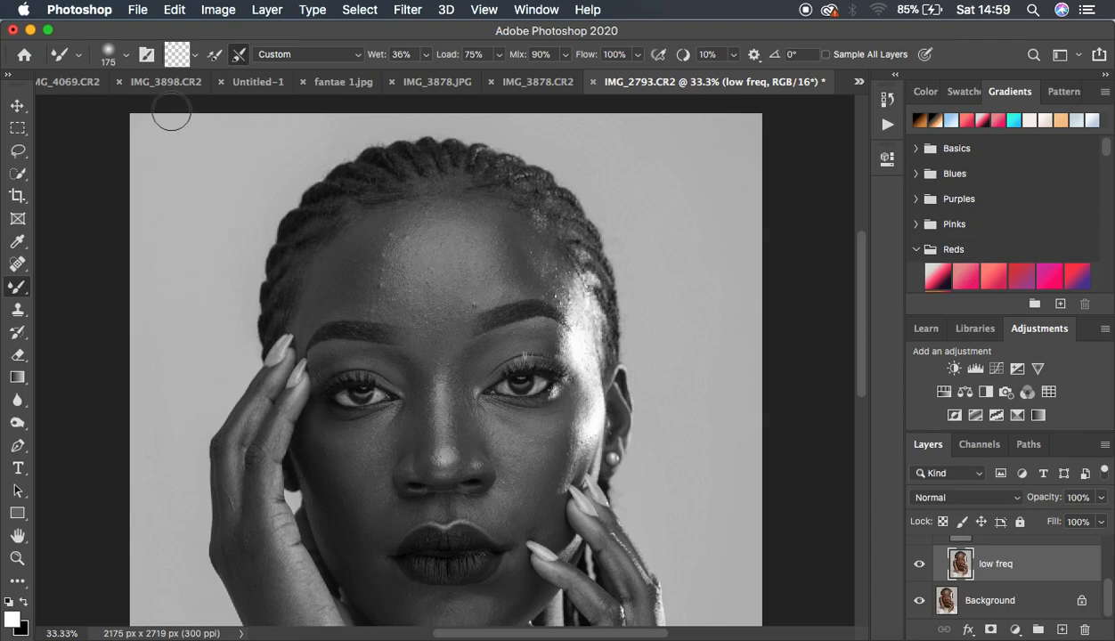
- Clean the Mixer Brush of loaded colour and set its Wet value to 9%
click(127, 55)
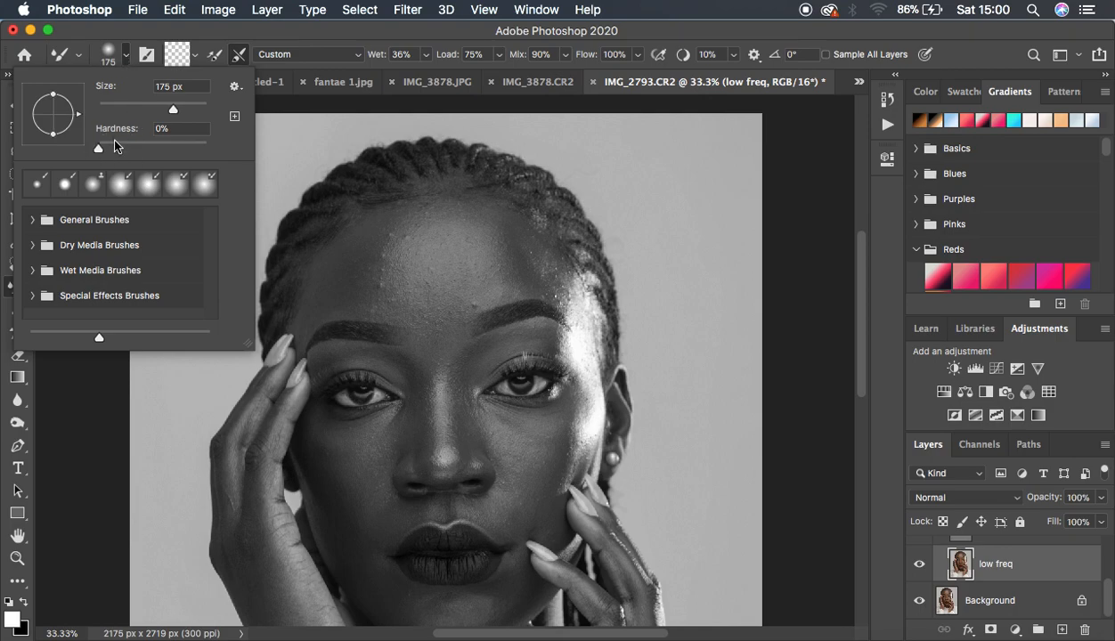
click(129, 60)
click(195, 57)
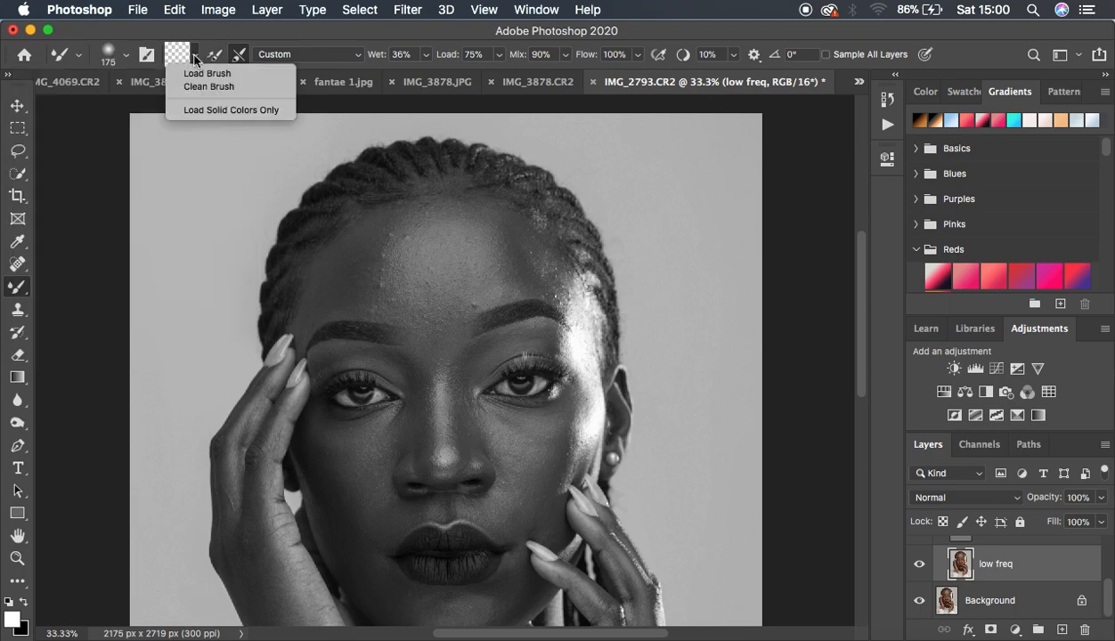
click(197, 85)
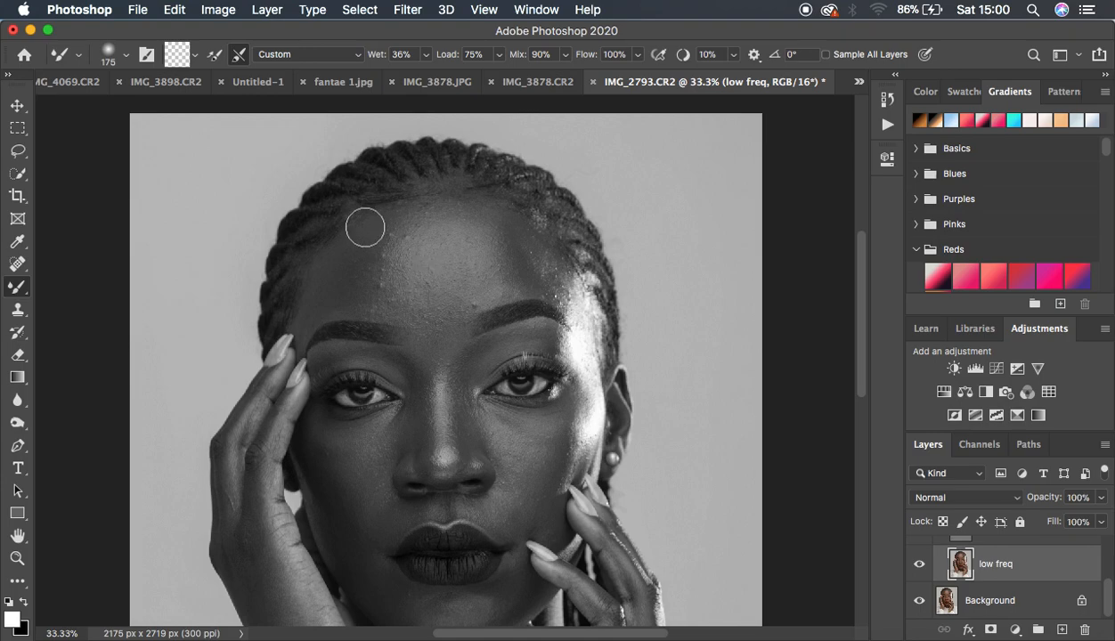
click(238, 57)
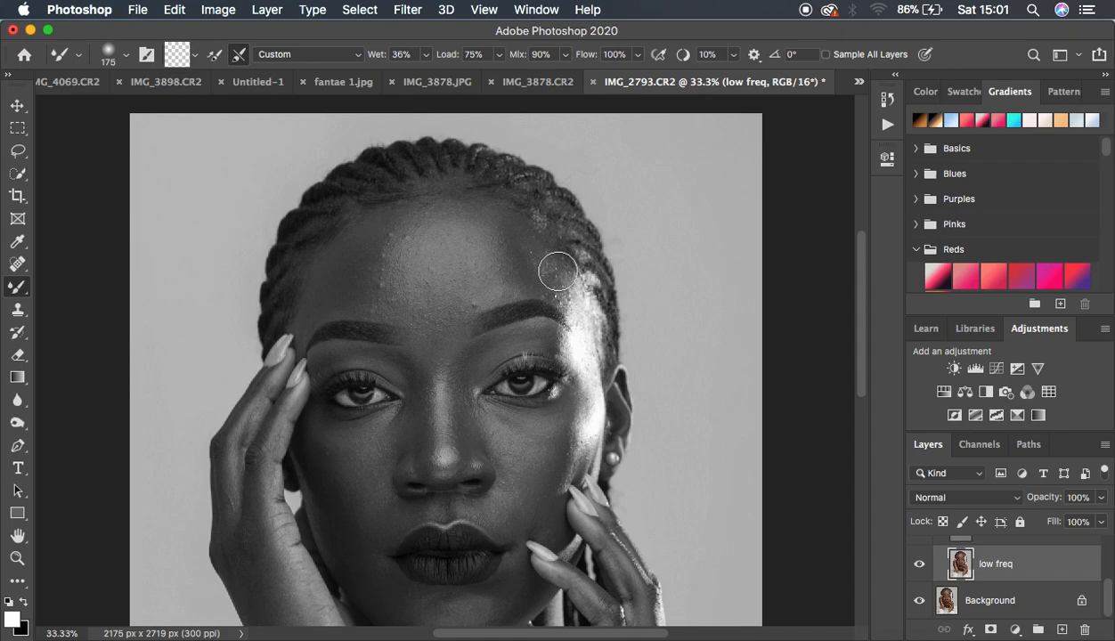
click(425, 55)
drag(415, 78, 404, 78)
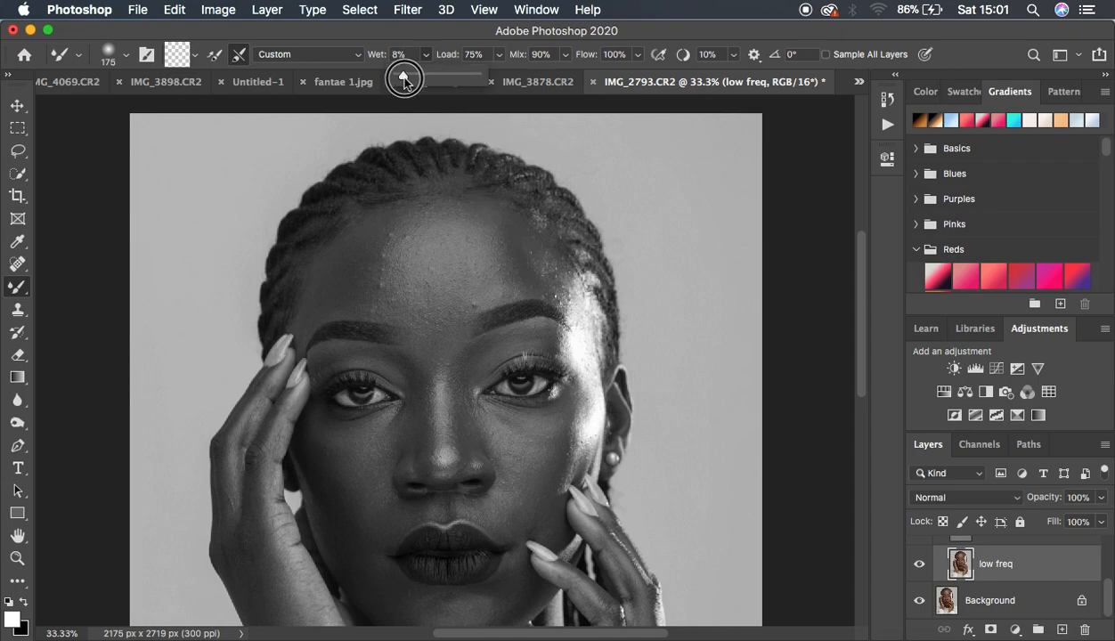
drag(405, 82, 406, 76)
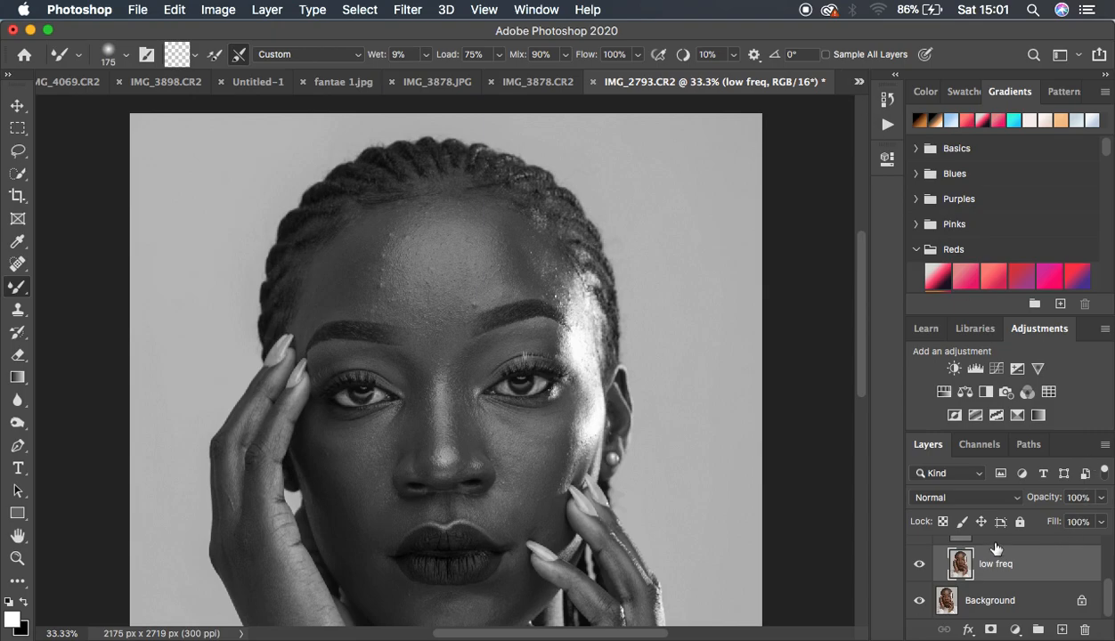
- Try blending the forehead on the low freq layer with the Mixer Brush set to sample all layers
scroll(1108, 598, up, 3)
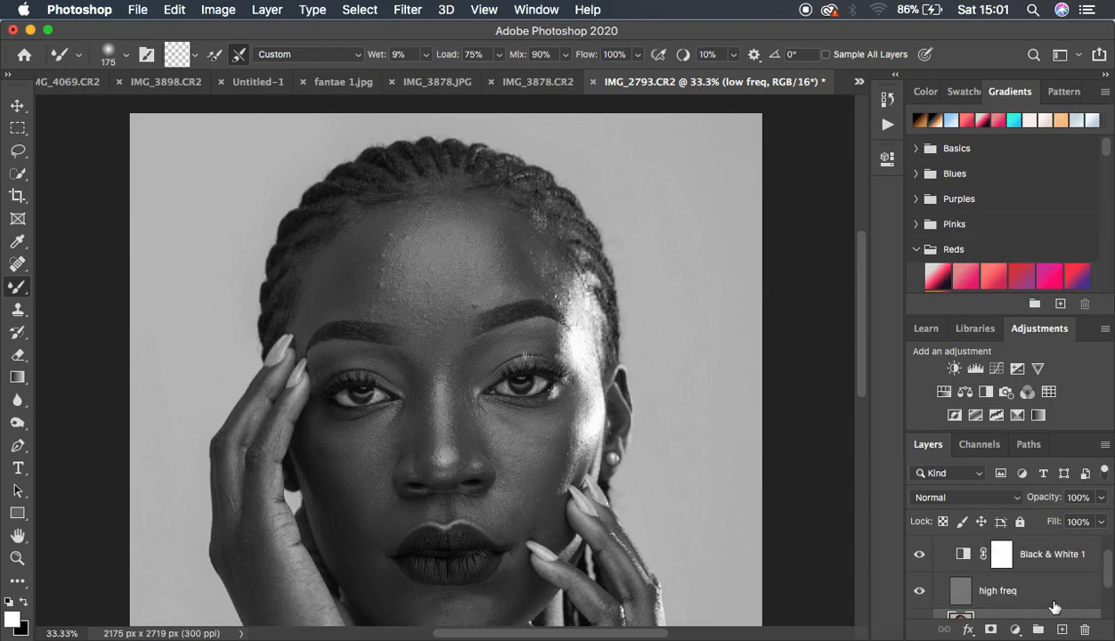
scroll(1106, 593, down, 1)
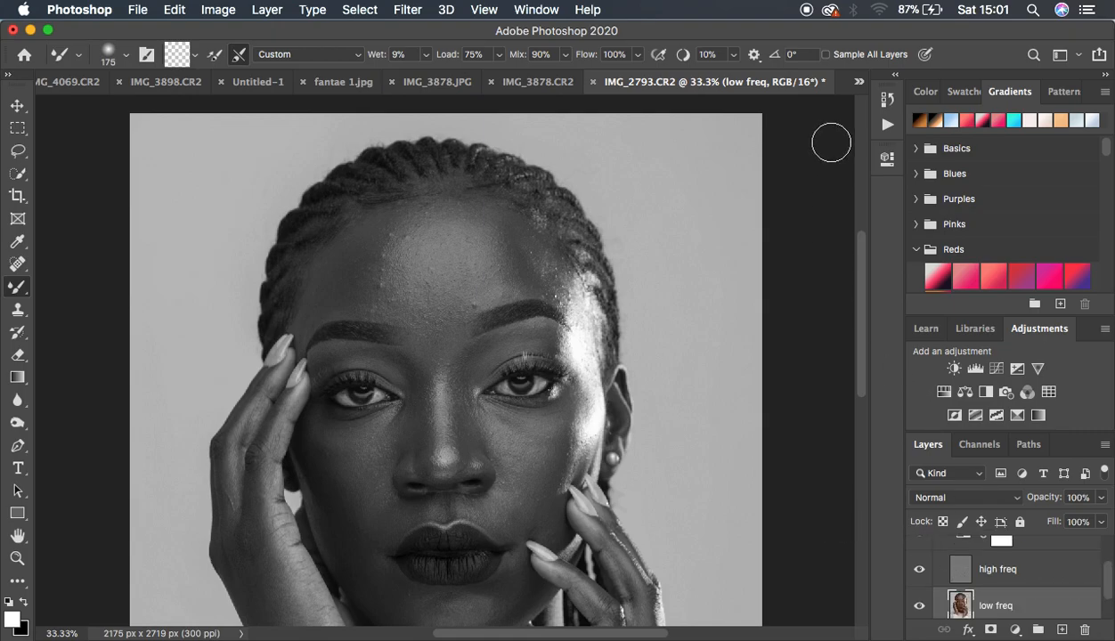
click(826, 56)
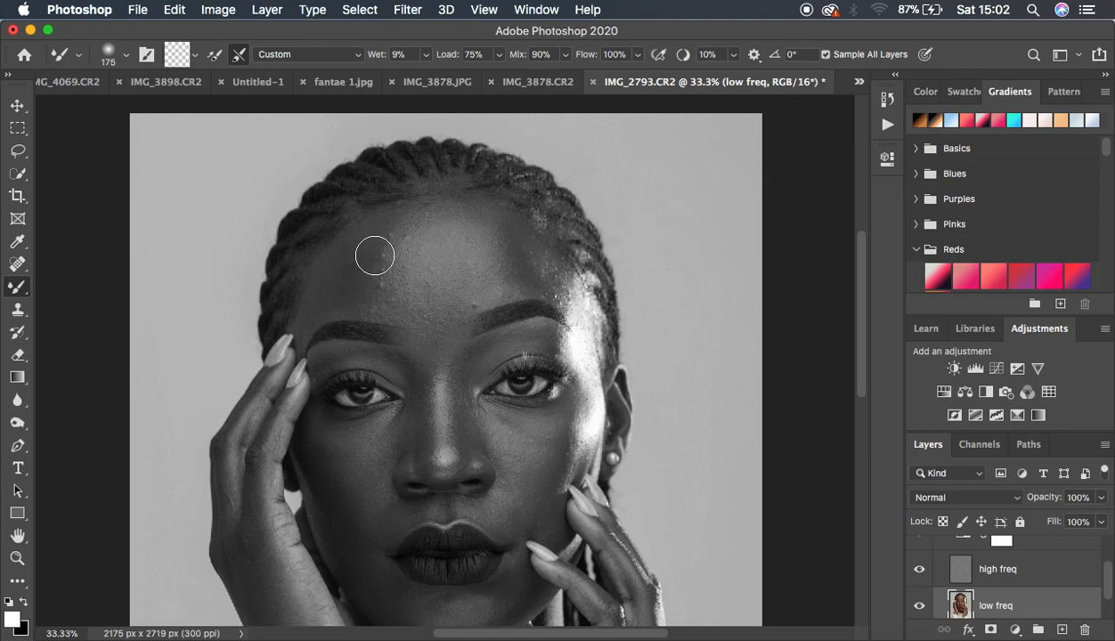
mouse_move(373, 241)
mouse_down()
mouse_move(402, 298)
mouse_move(403, 261)
mouse_up()
mouse_move(390, 272)
mouse_down()
mouse_move(390, 301)
mouse_move(375, 253)
mouse_move(413, 286)
mouse_up()
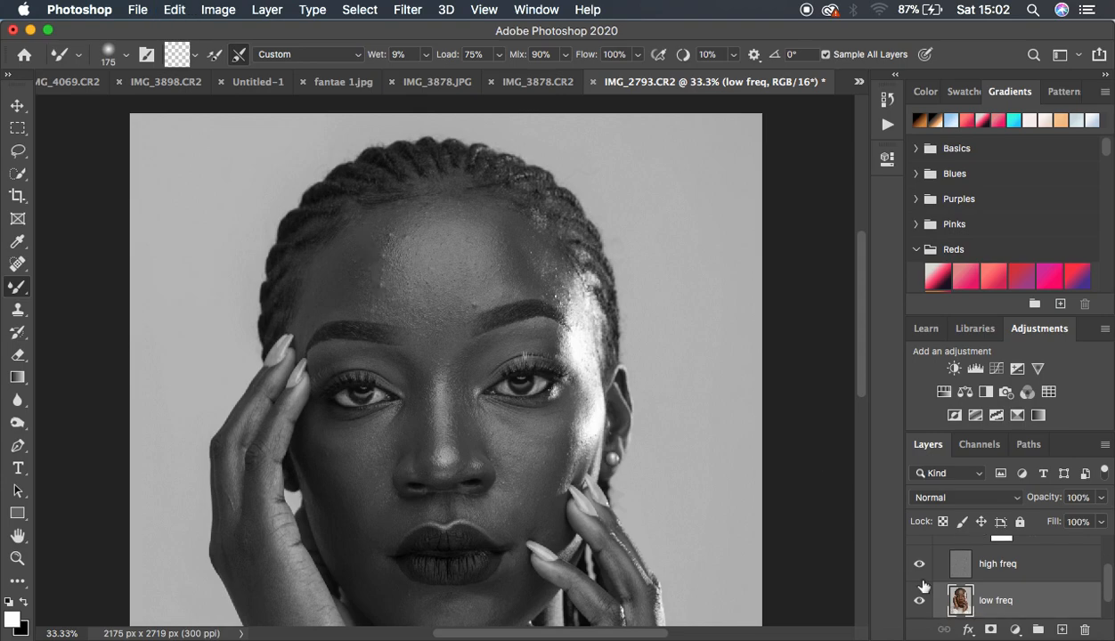
click(825, 54)
scroll(861, 368, down, 3)
scroll(861, 372, down, 1)
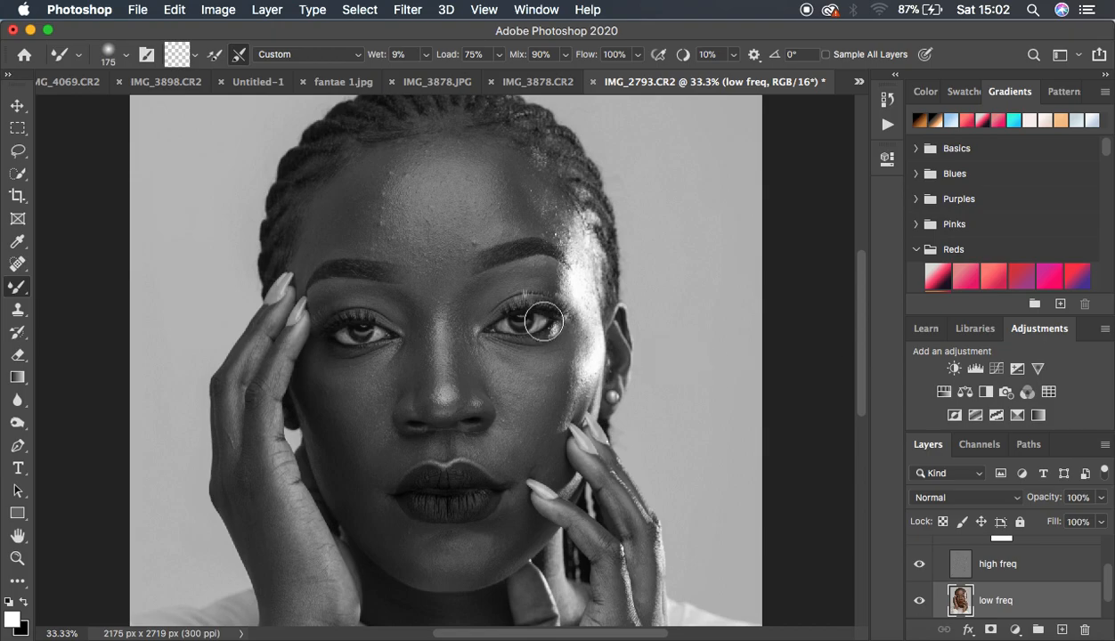
key(super+equal)
key(super+equal)
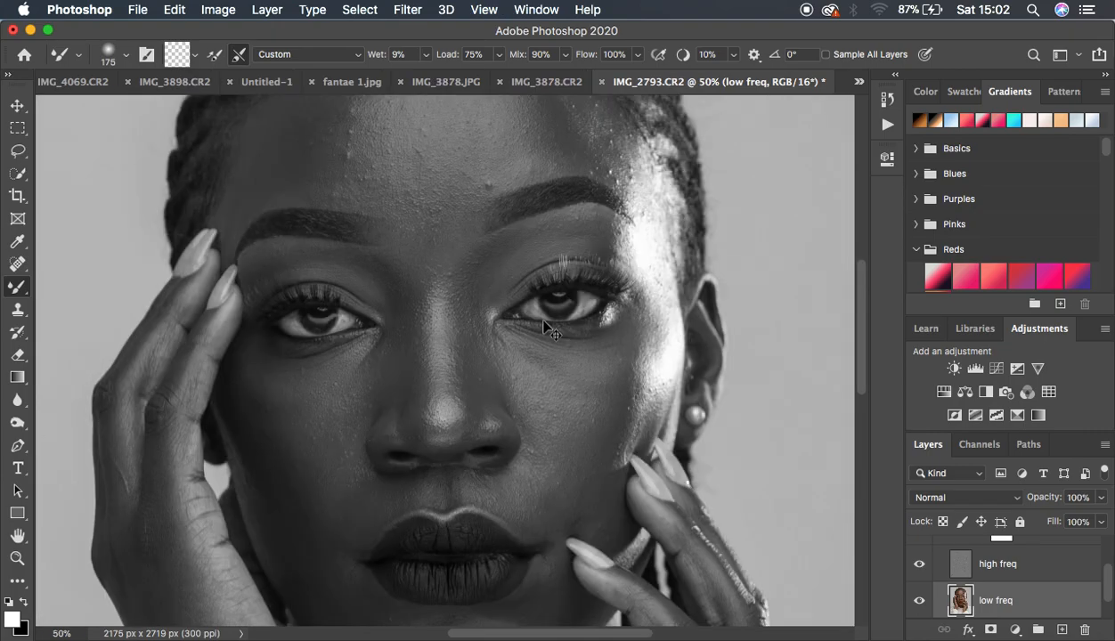
key(super+minus)
key(super+minus)
key(super+minus)
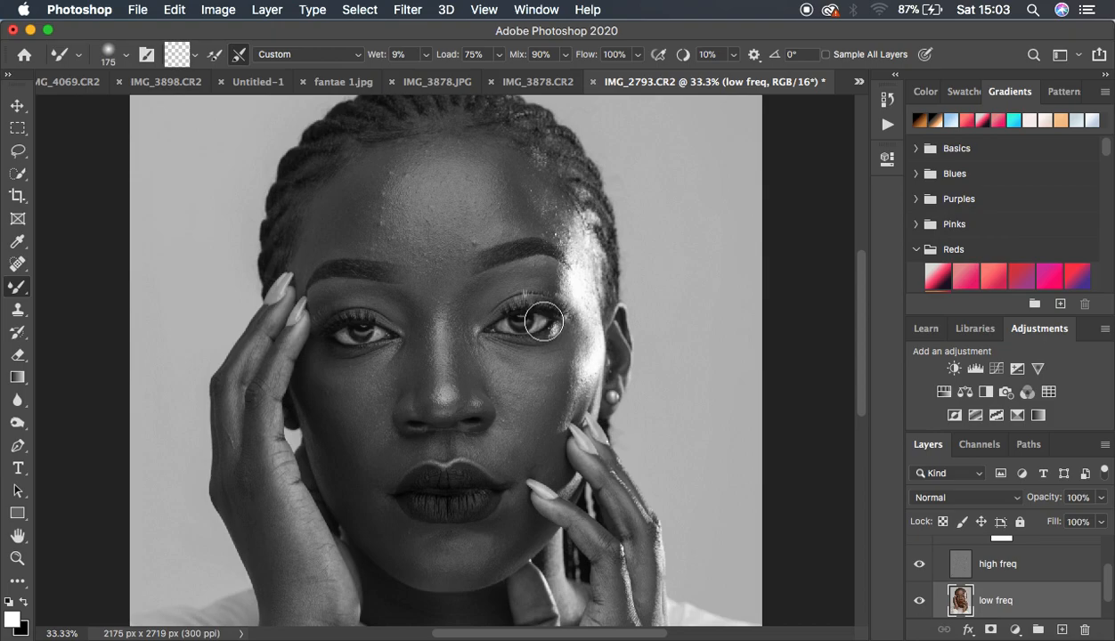
- Try different Mixer Brush sizes, including 400 px, and return the brush to 175 px
key(bracketleft)
key(bracketleft)
key(bracketleft)
key(bracketright)
key(bracketright)
key(bracketright)
key(bracketright)
key(bracketright)
key(bracketleft)
key(bracketleft)
key(bracketleft)
key(bracketleft)
key(bracketleft)
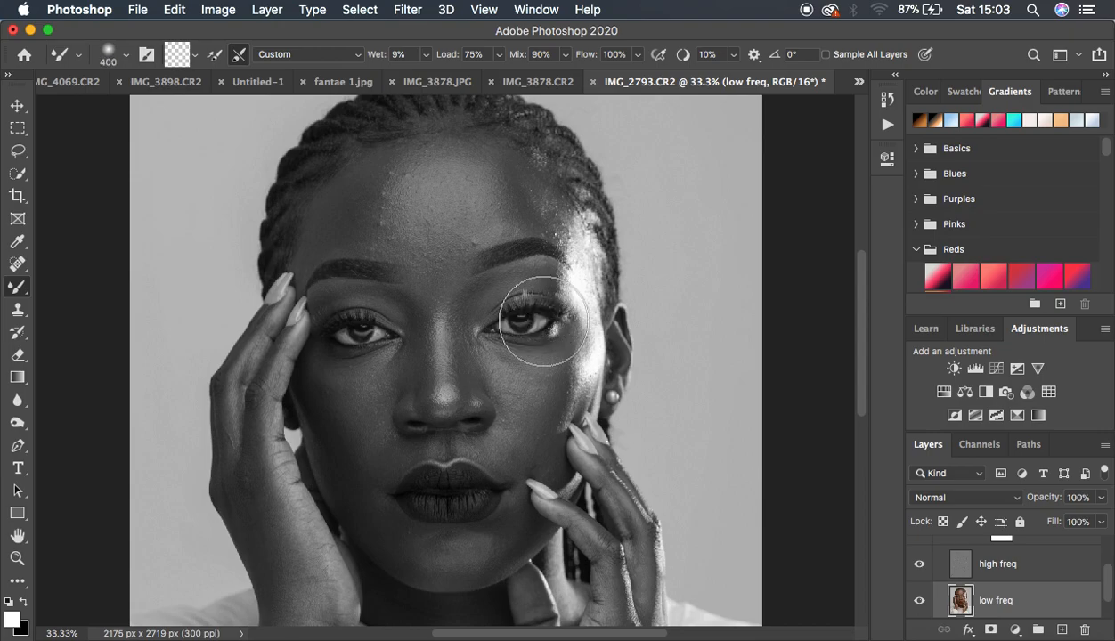
key(bracketright)
key(bracketright)
key(bracketright)
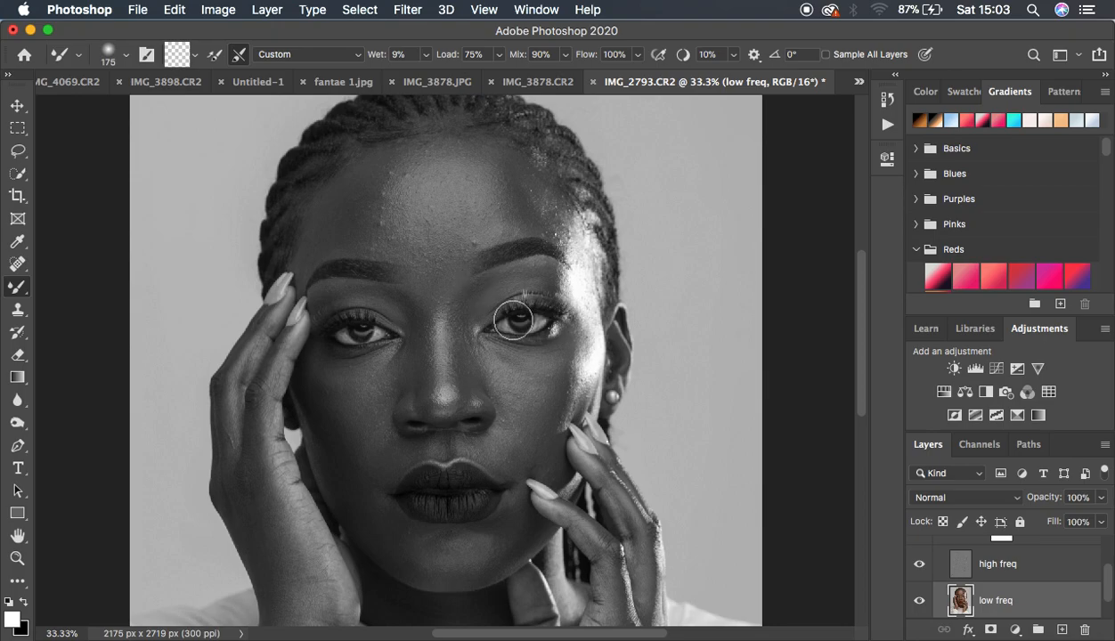
- Blend the shadow-to-highlight transition on the forehead above the eyebrow nearest the raised fingers, using the 175 px Mixer Brush on the low freq layer
key(super+equal)
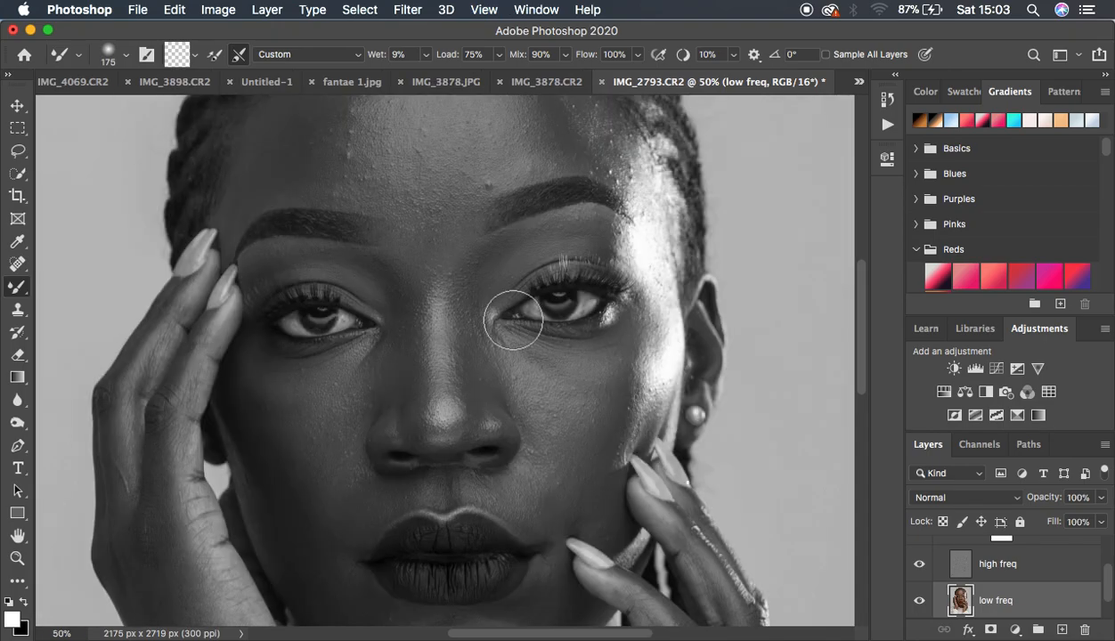
scroll(864, 316, up, 3)
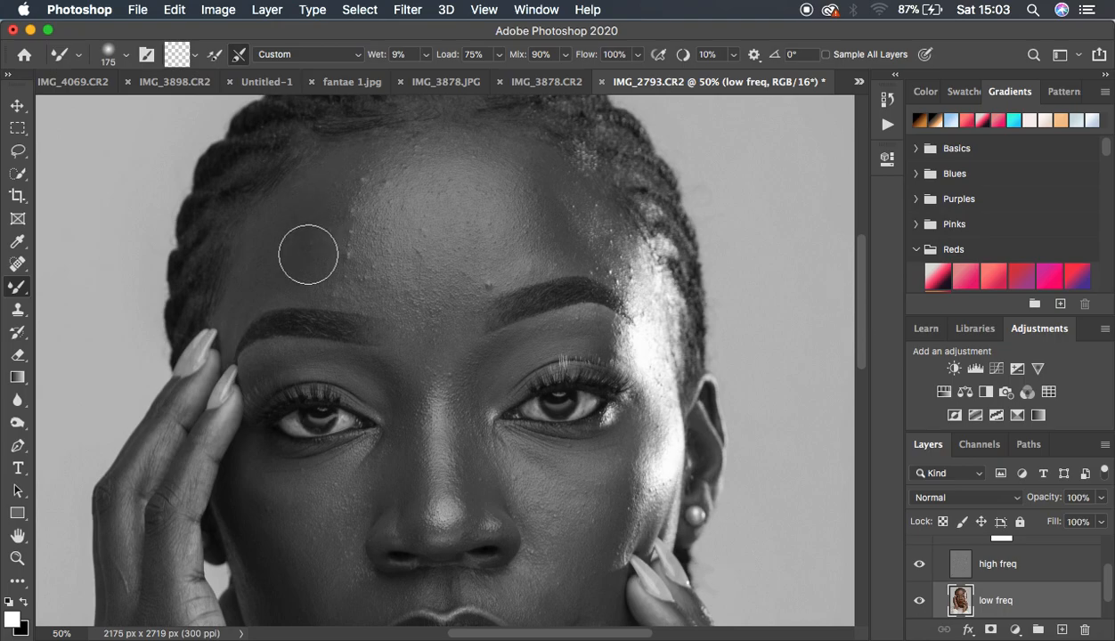
mouse_move(314, 216)
mouse_down()
mouse_move(311, 255)
mouse_move(350, 187)
mouse_move(326, 240)
mouse_move(332, 187)
mouse_move(346, 225)
mouse_up()
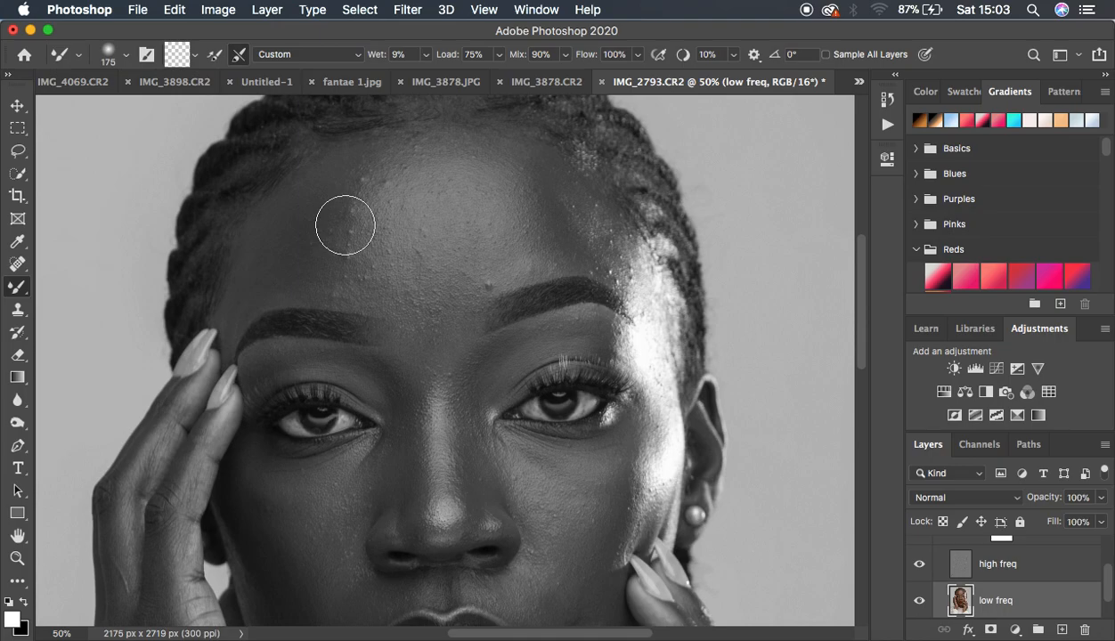
mouse_move(346, 226)
mouse_down()
mouse_move(310, 216)
mouse_move(302, 235)
mouse_move(296, 221)
mouse_move(289, 234)
mouse_move(348, 186)
mouse_move(333, 255)
mouse_move(326, 189)
mouse_move(330, 245)
mouse_up()
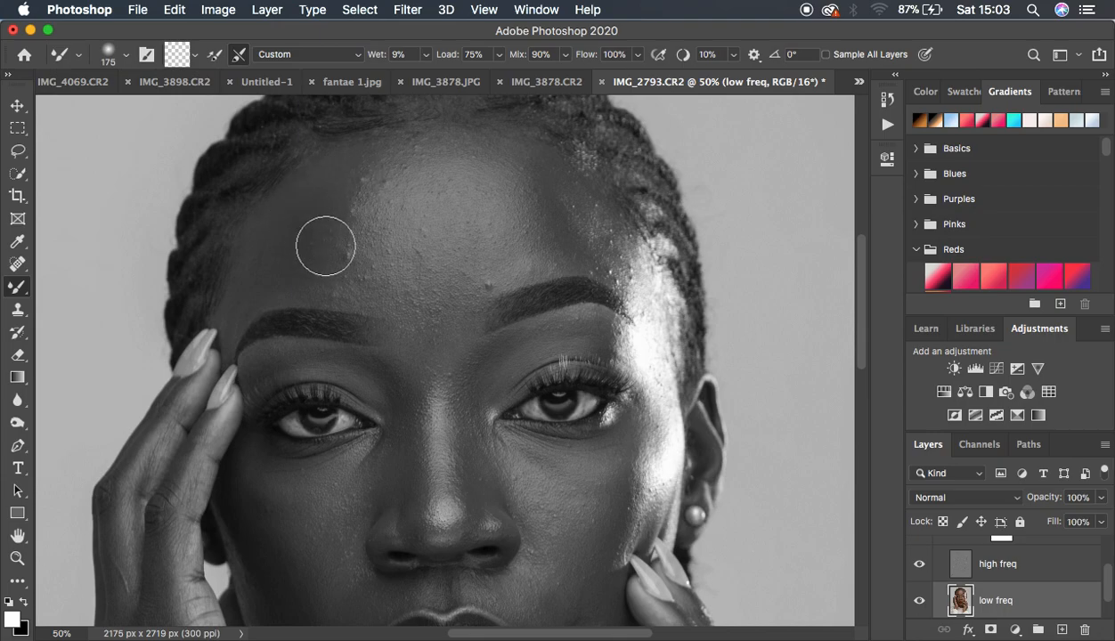
mouse_move(354, 197)
mouse_down()
mouse_move(350, 241)
mouse_move(323, 256)
mouse_move(318, 205)
mouse_move(355, 199)
mouse_move(339, 258)
mouse_move(319, 210)
mouse_move(349, 202)
mouse_move(325, 258)
mouse_move(322, 210)
mouse_move(336, 246)
mouse_up()
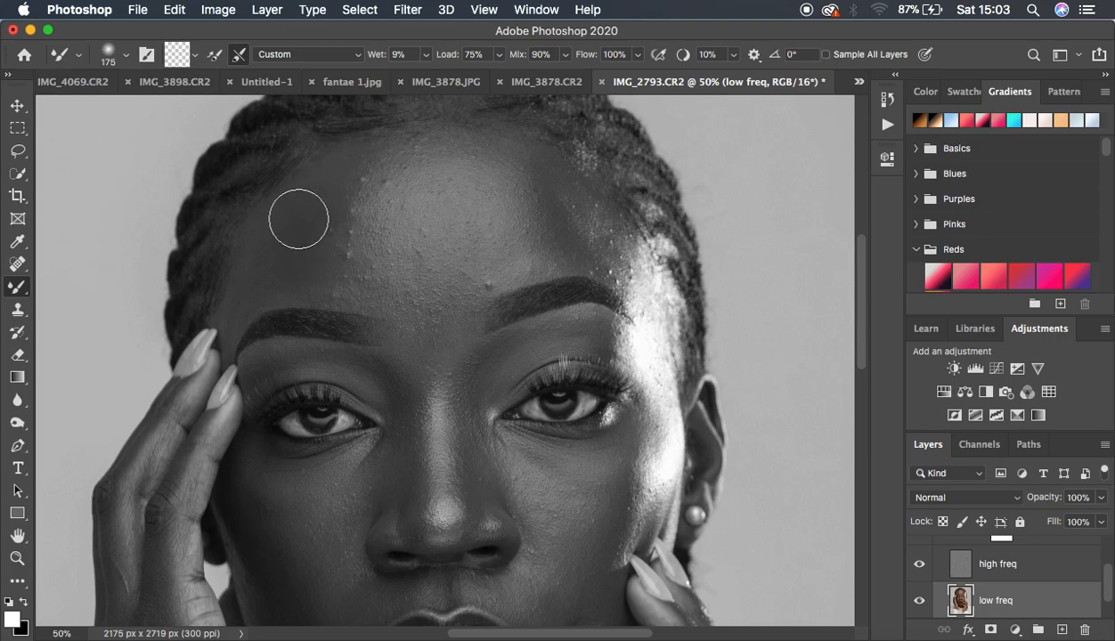
mouse_move(300, 211)
mouse_down()
mouse_move(296, 248)
mouse_move(309, 214)
mouse_move(298, 268)
mouse_move(341, 172)
mouse_move(330, 201)
mouse_move(344, 180)
mouse_move(328, 219)
mouse_move(345, 192)
mouse_move(335, 263)
mouse_move(320, 185)
mouse_move(290, 236)
mouse_move(273, 236)
mouse_up()
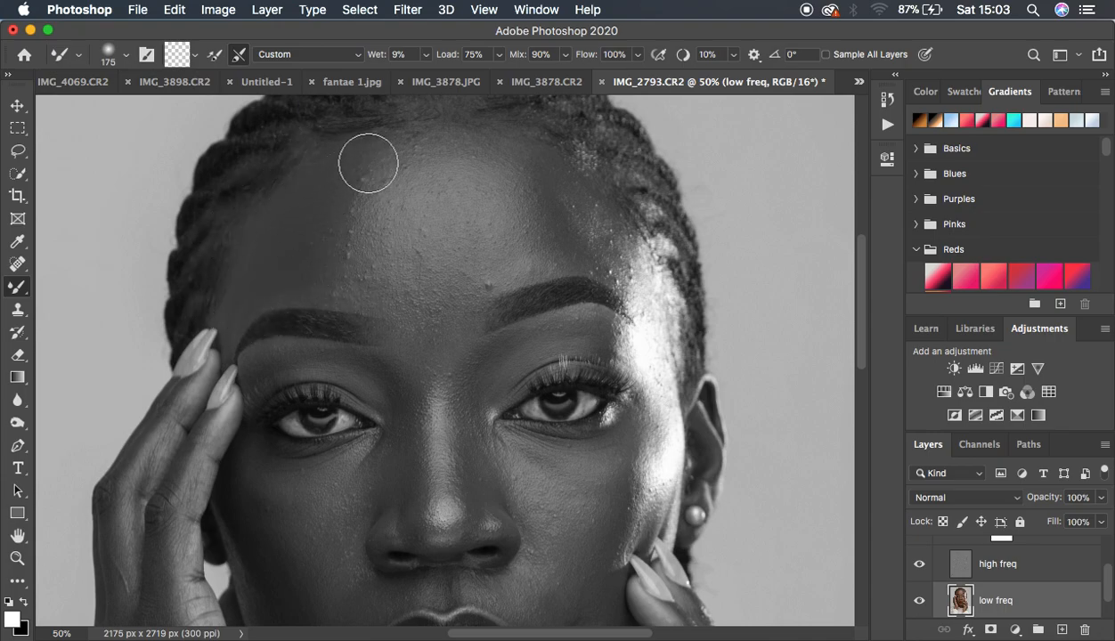
mouse_move(352, 179)
mouse_down()
mouse_move(373, 162)
mouse_move(356, 188)
mouse_move(343, 188)
mouse_move(331, 237)
mouse_move(334, 189)
mouse_move(324, 186)
mouse_move(332, 269)
mouse_up()
- Temporarily hide the Black & White 1 layer to compare the colour portrait with the freq sep group shown and hidden
scroll(1046, 563, up, 2)
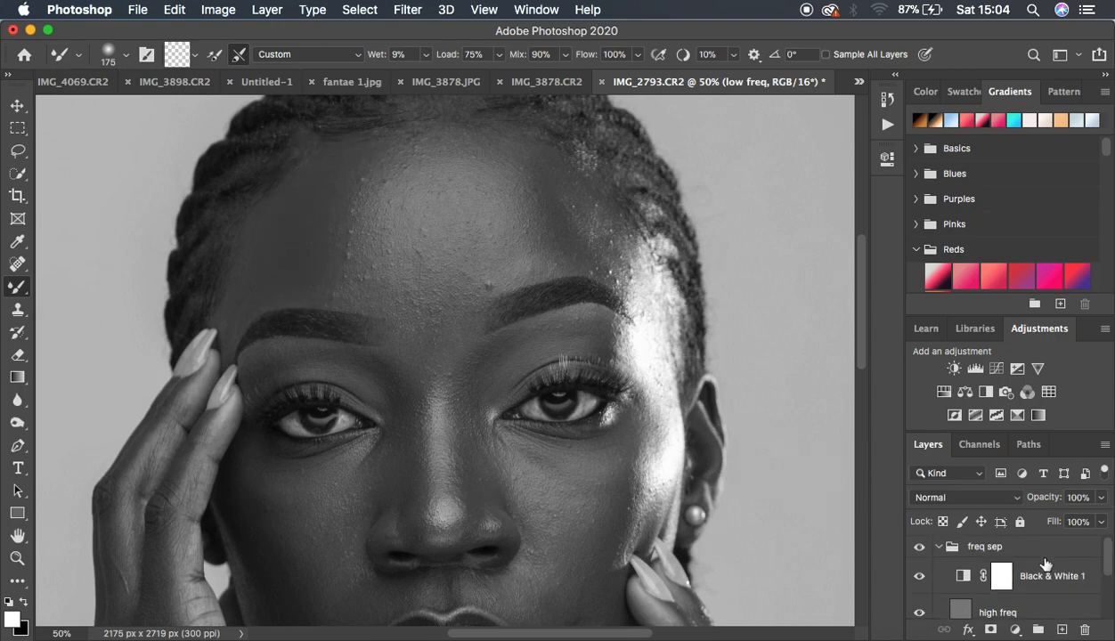
click(921, 579)
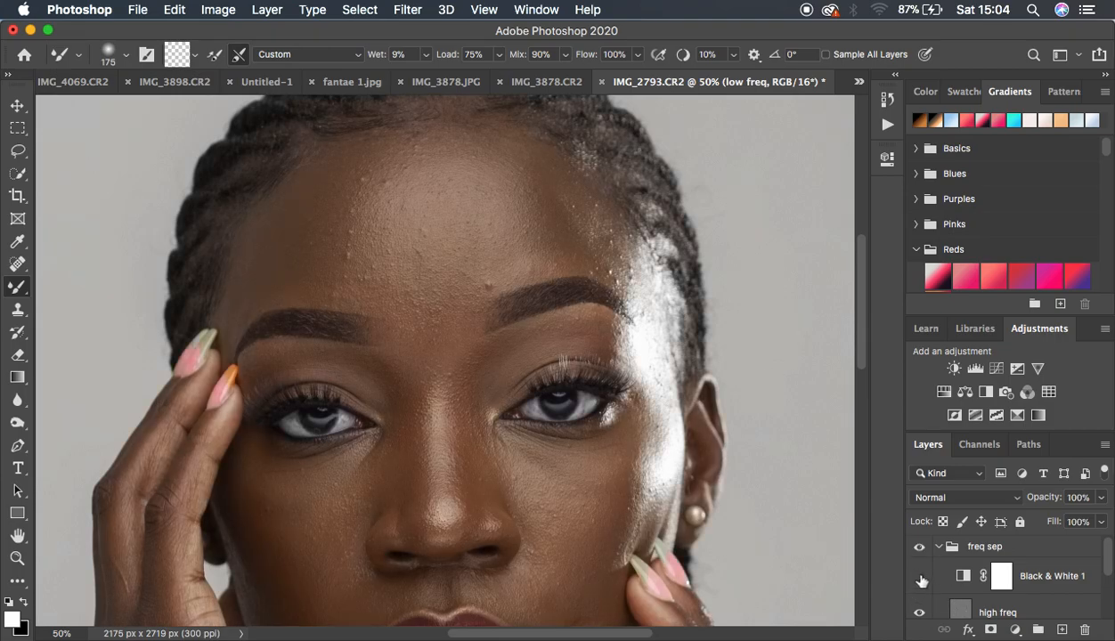
click(919, 550)
click(920, 551)
click(920, 551)
click(920, 550)
click(920, 550)
scroll(1052, 603, down, 2)
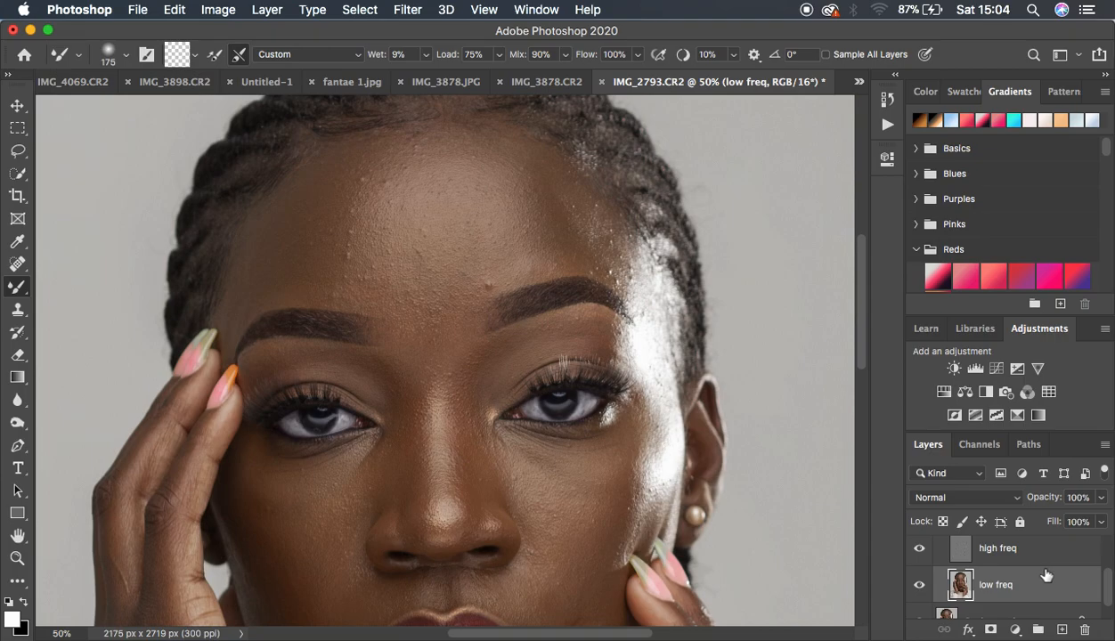
scroll(1044, 579, up, 1)
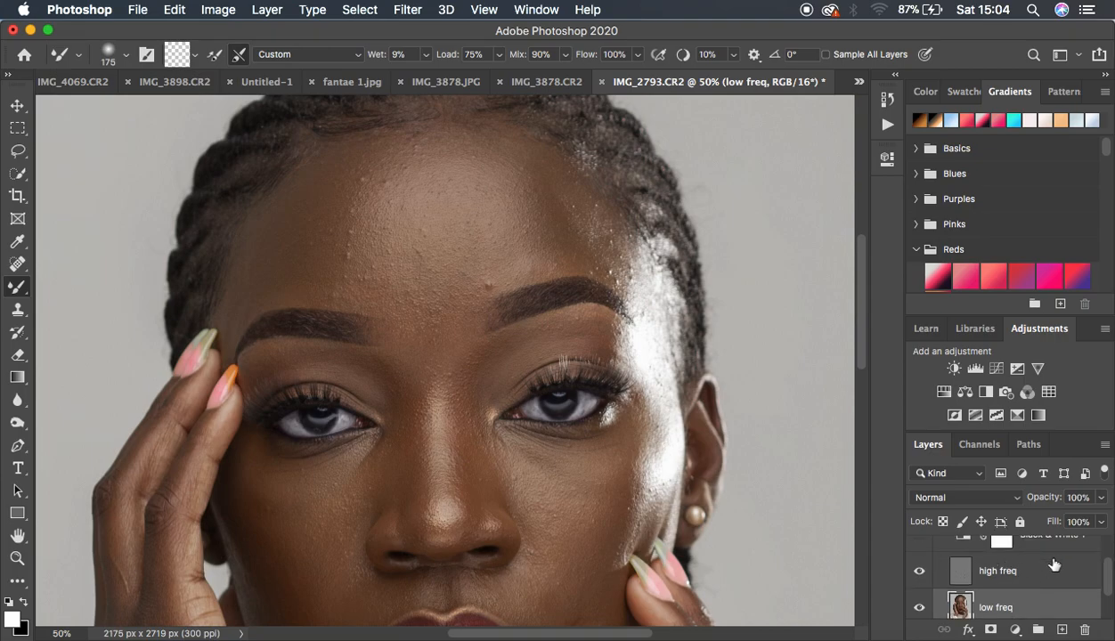
scroll(944, 557, up, 1)
click(920, 558)
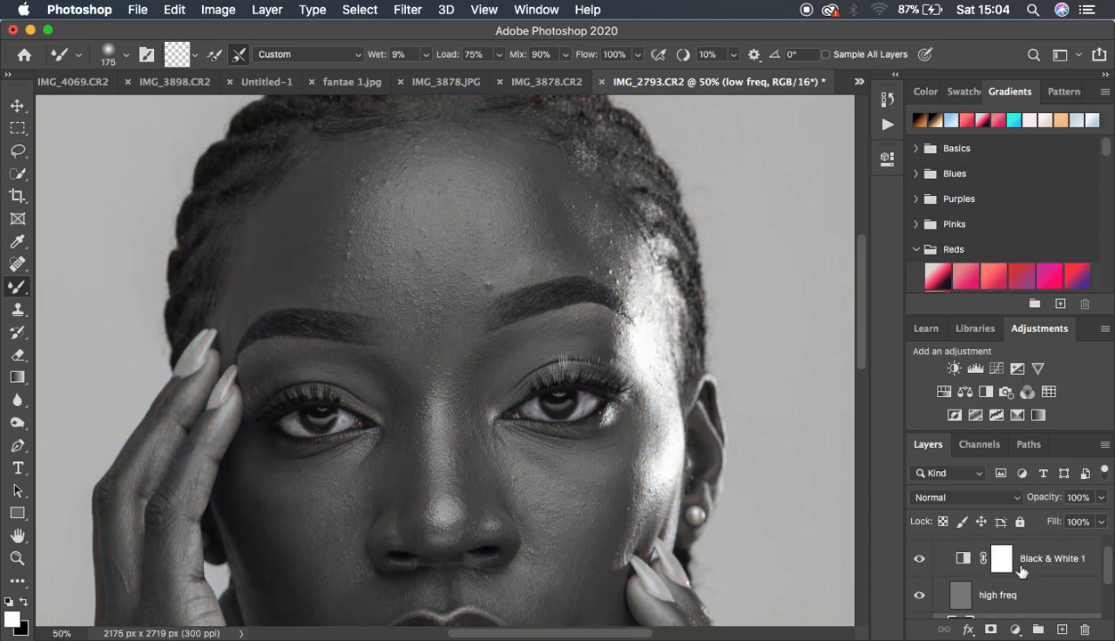
scroll(962, 564, down, 2)
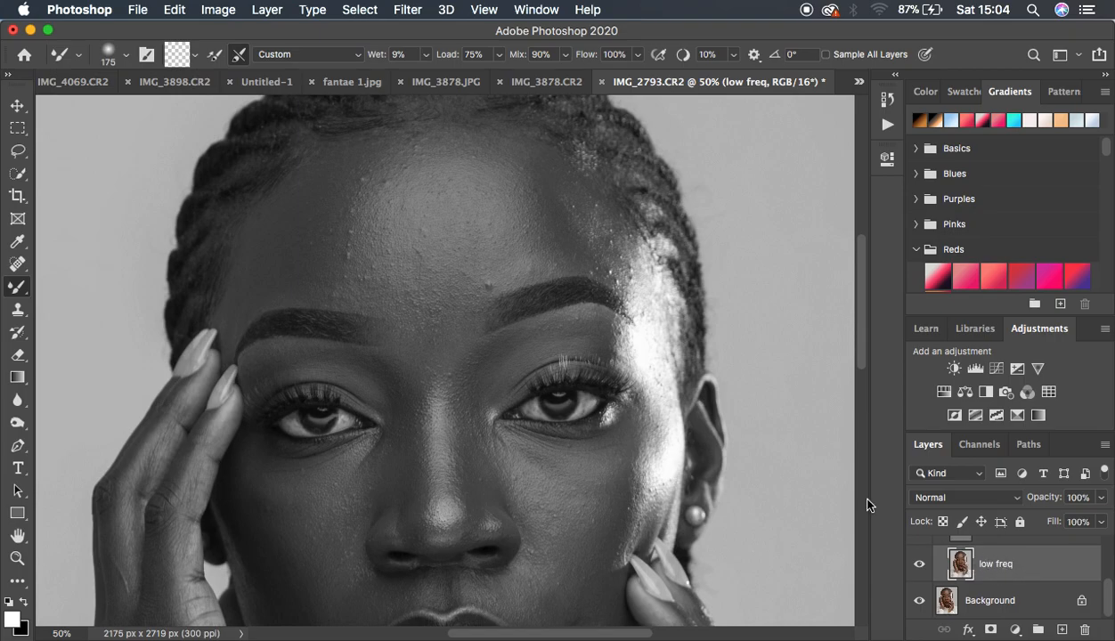
- Blend the highlight and its edges across the centre of the forehead on the low freq layer with the Mixer Brush at 200 px
key(bracketleft)
mouse_move(535, 165)
mouse_down()
mouse_move(552, 218)
mouse_move(535, 175)
mouse_up()
mouse_move(556, 228)
mouse_down()
mouse_move(541, 189)
mouse_move(532, 256)
mouse_move(517, 179)
mouse_move(491, 142)
mouse_move(467, 146)
mouse_up()
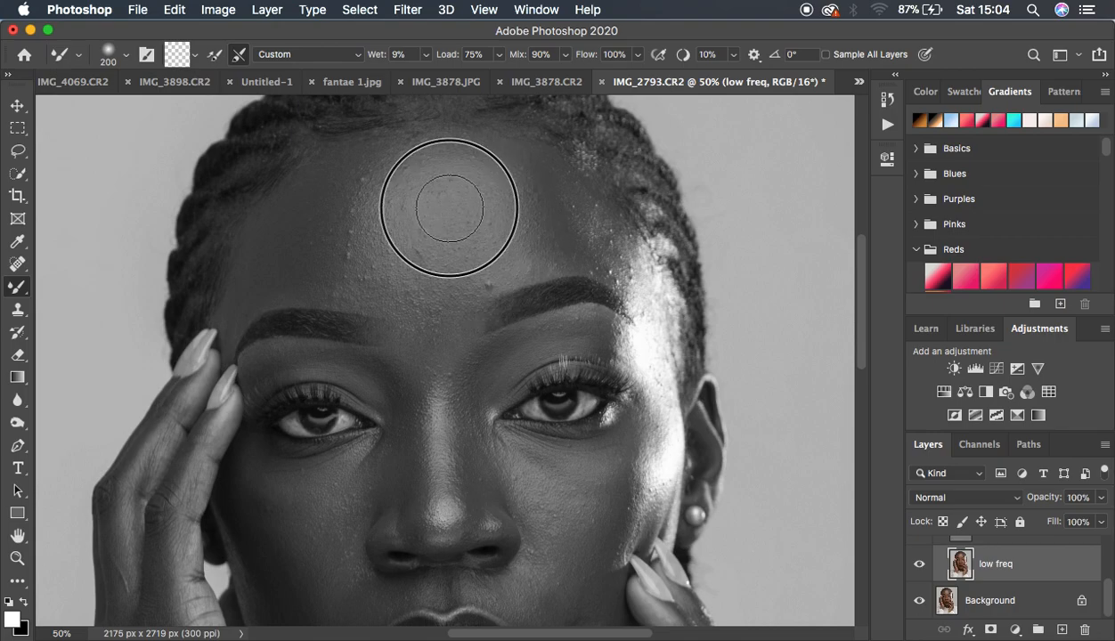
mouse_move(471, 235)
mouse_down()
mouse_move(457, 248)
mouse_move(471, 214)
mouse_up()
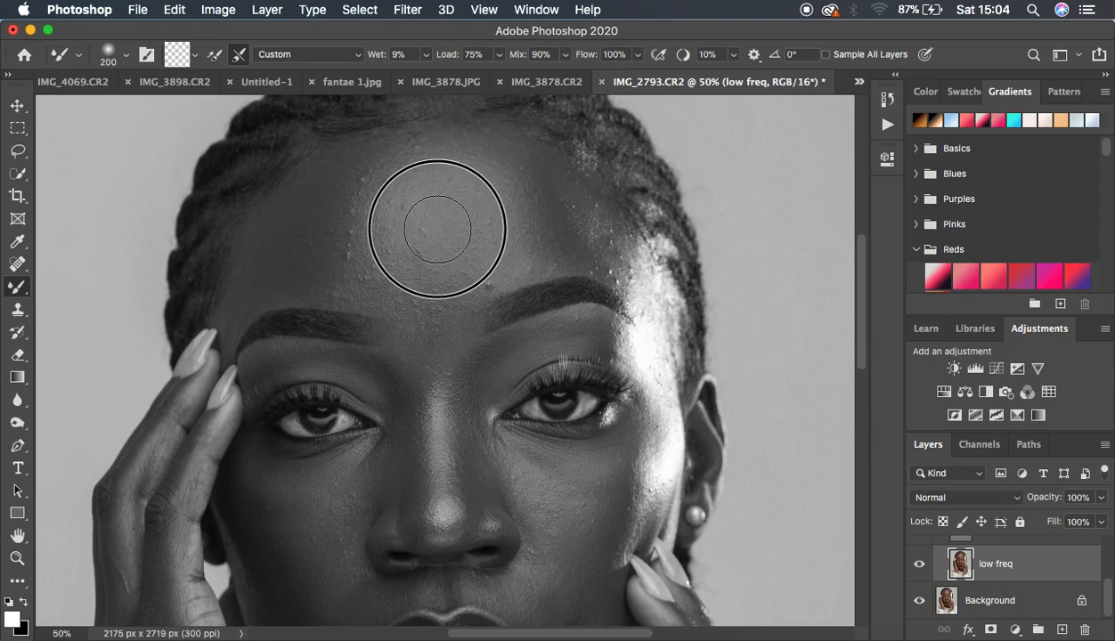
mouse_move(399, 160)
mouse_down()
mouse_move(448, 142)
mouse_move(438, 141)
mouse_up()
mouse_move(393, 234)
mouse_down()
mouse_move(385, 273)
mouse_move(432, 298)
mouse_move(408, 282)
mouse_up()
mouse_move(373, 203)
mouse_down()
mouse_move(364, 258)
mouse_move(364, 206)
mouse_move(362, 225)
mouse_move(388, 166)
mouse_up()
mouse_move(499, 153)
mouse_down()
mouse_move(528, 196)
mouse_move(514, 165)
mouse_up()
mouse_move(439, 276)
mouse_down()
mouse_move(391, 258)
mouse_move(438, 291)
mouse_move(424, 291)
mouse_move(428, 303)
mouse_up()
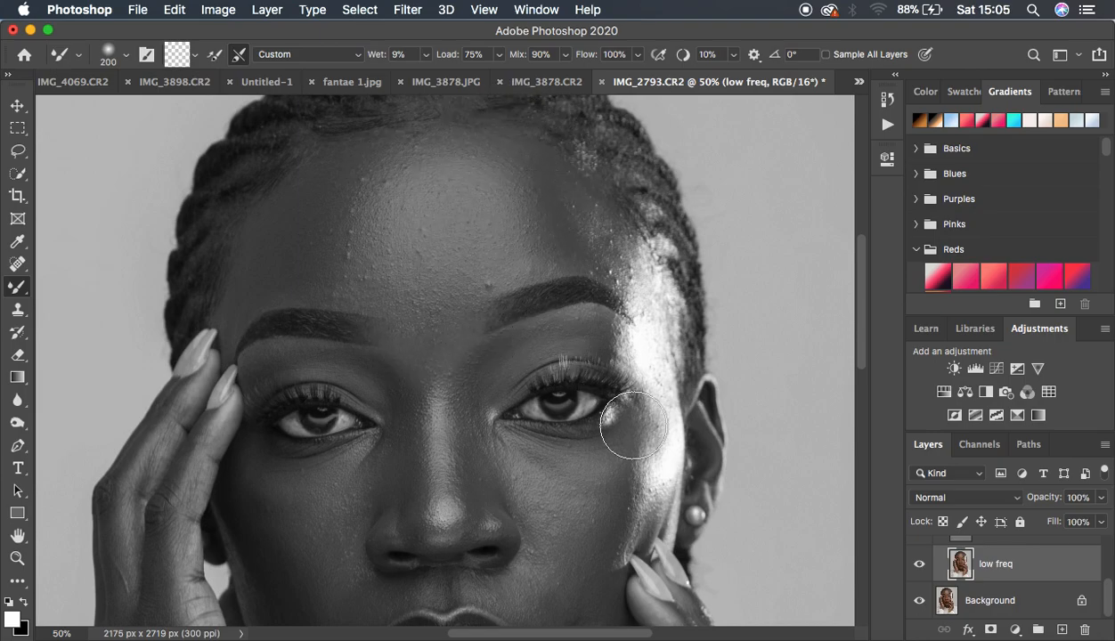
- Hide the Black & White 1 layer and compare the colour portrait with the freq sep group on and off at reduced zoom
scroll(1020, 581, up, 3)
scroll(1019, 580, down, 3)
scroll(1019, 580, up, 3)
click(920, 577)
click(919, 547)
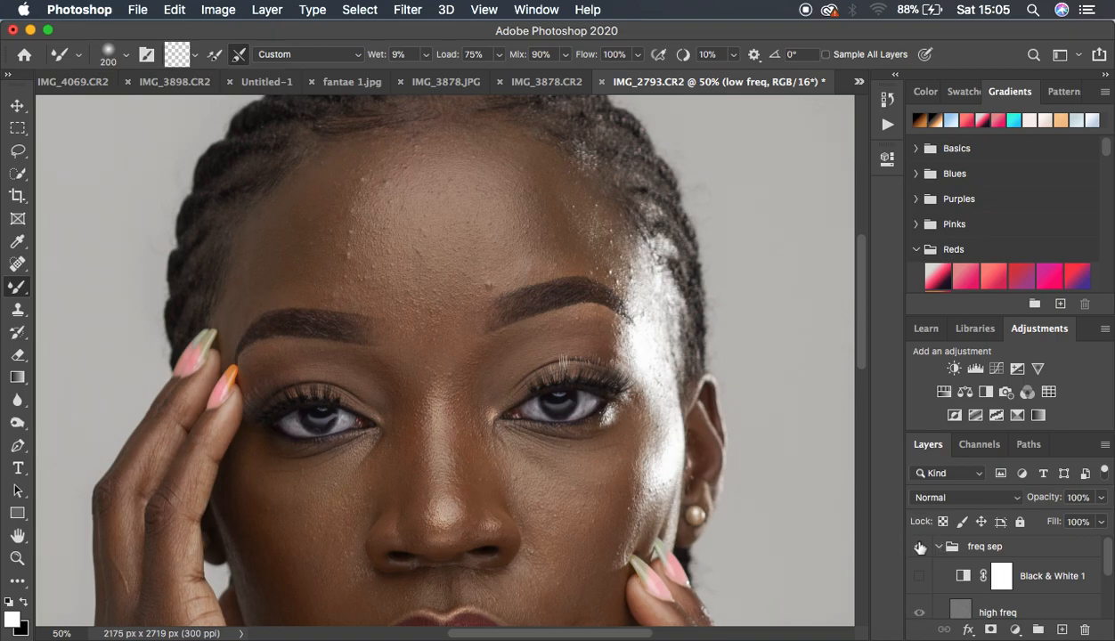
key(super+minus)
key(super+minus)
key(super+minus)
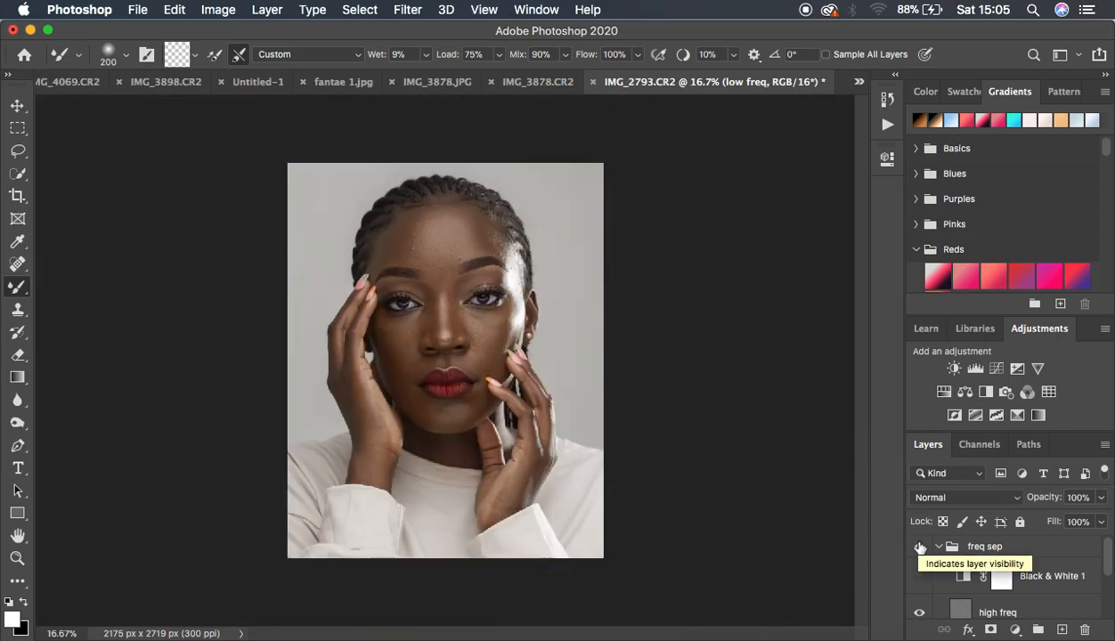
key(super+plus)
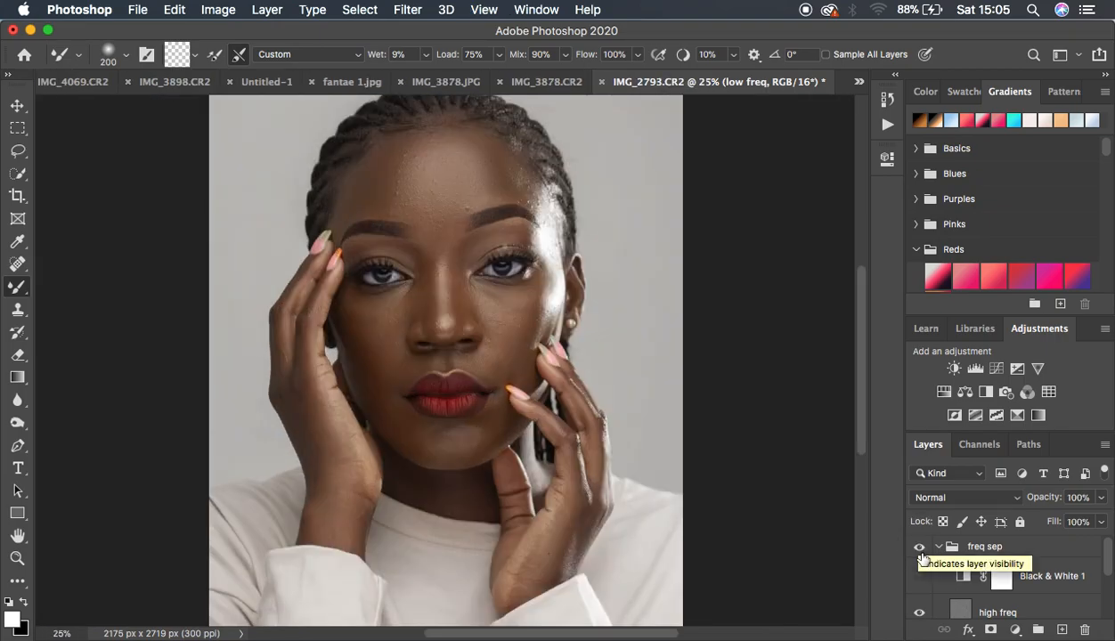
click(920, 548)
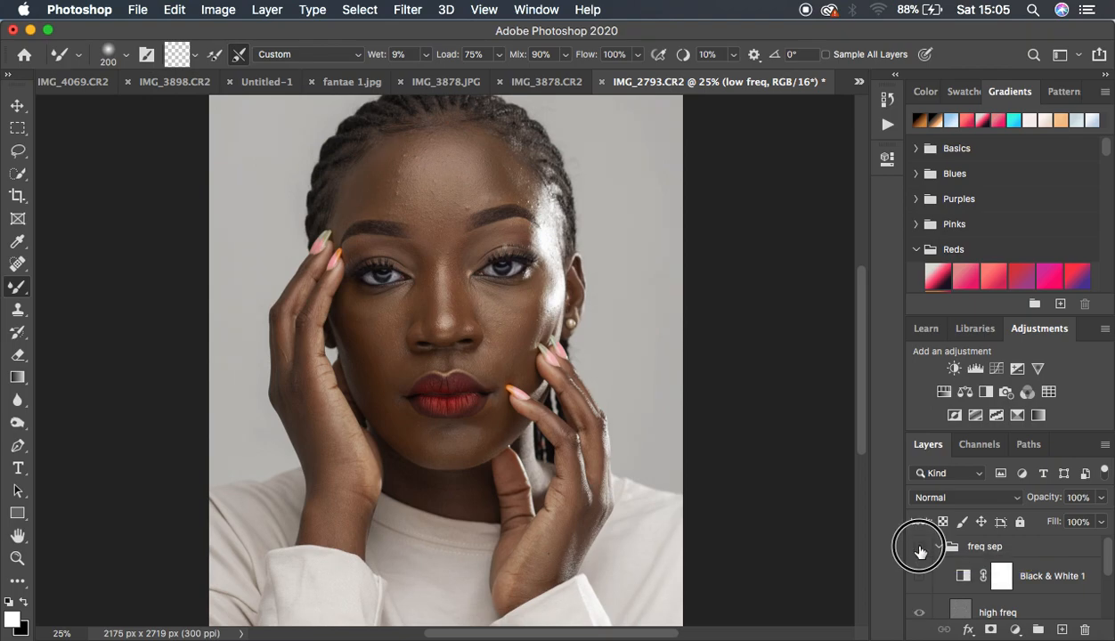
- Blend the forehead tones in colour with the Mixer Brush at 175 and 200 px, and show the Black & White 1 layer again
key(bracketleft)
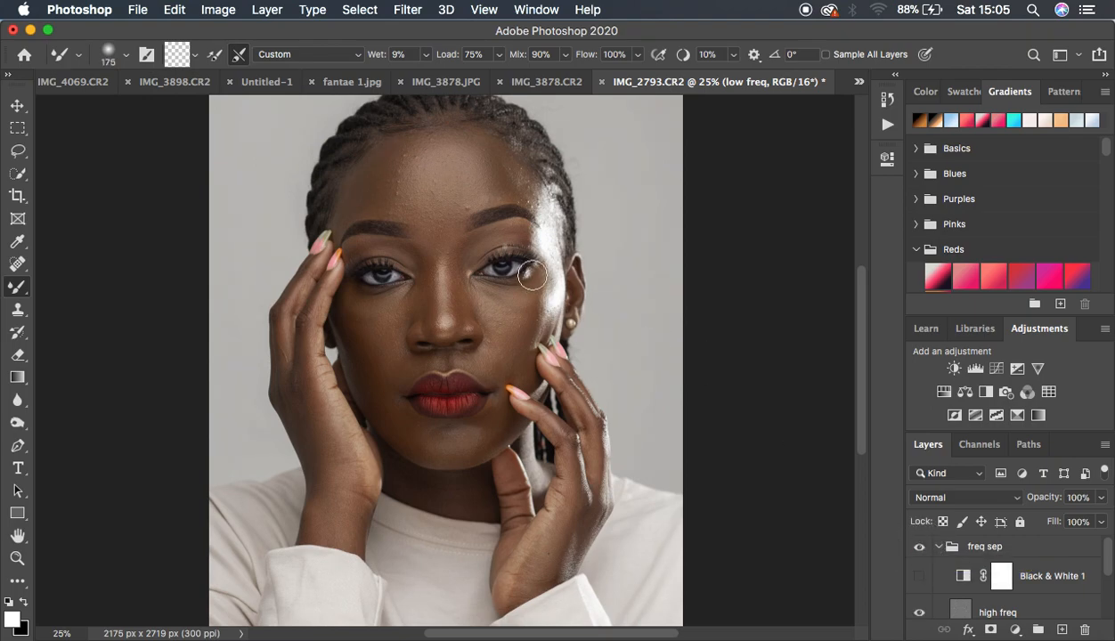
mouse_move(451, 187)
mouse_down()
mouse_move(459, 171)
mouse_move(423, 187)
mouse_move(430, 200)
mouse_move(418, 196)
mouse_up()
mouse_move(460, 142)
mouse_down()
mouse_move(487, 174)
mouse_move(459, 148)
mouse_move(424, 150)
mouse_move(406, 169)
mouse_move(438, 150)
mouse_up()
key(bracketright)
mouse_move(525, 194)
mouse_down()
mouse_move(498, 157)
mouse_move(510, 187)
mouse_move(509, 175)
mouse_up()
click(919, 581)
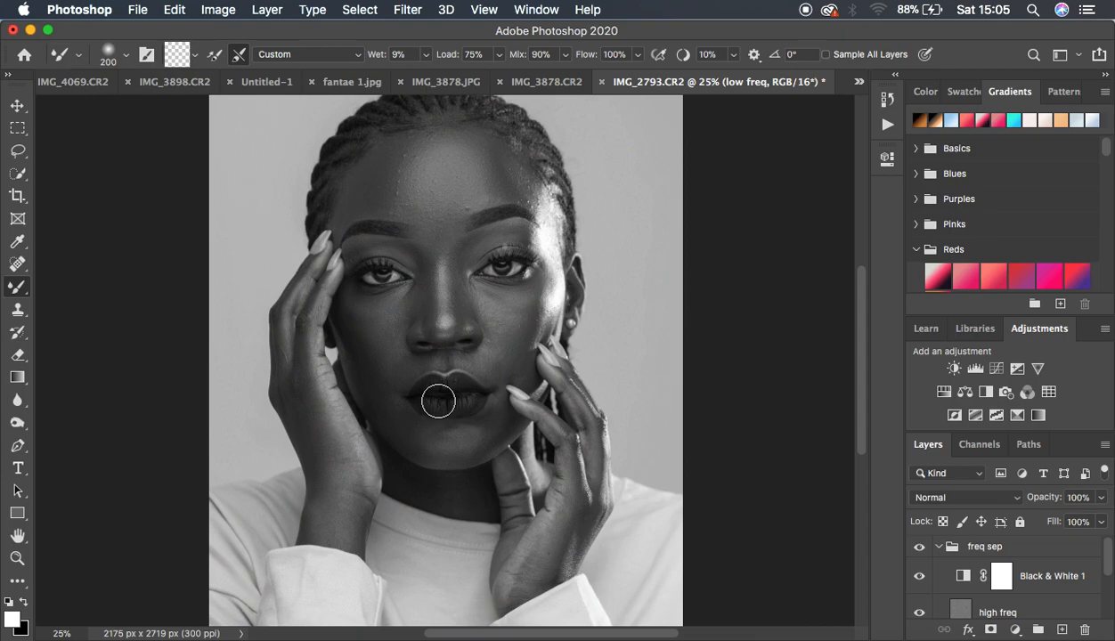
- Blend the tones on both cheeks below the eyes on the low freq layer, reducing the Mixer Brush to 100 px
scroll(436, 396, up, 1)
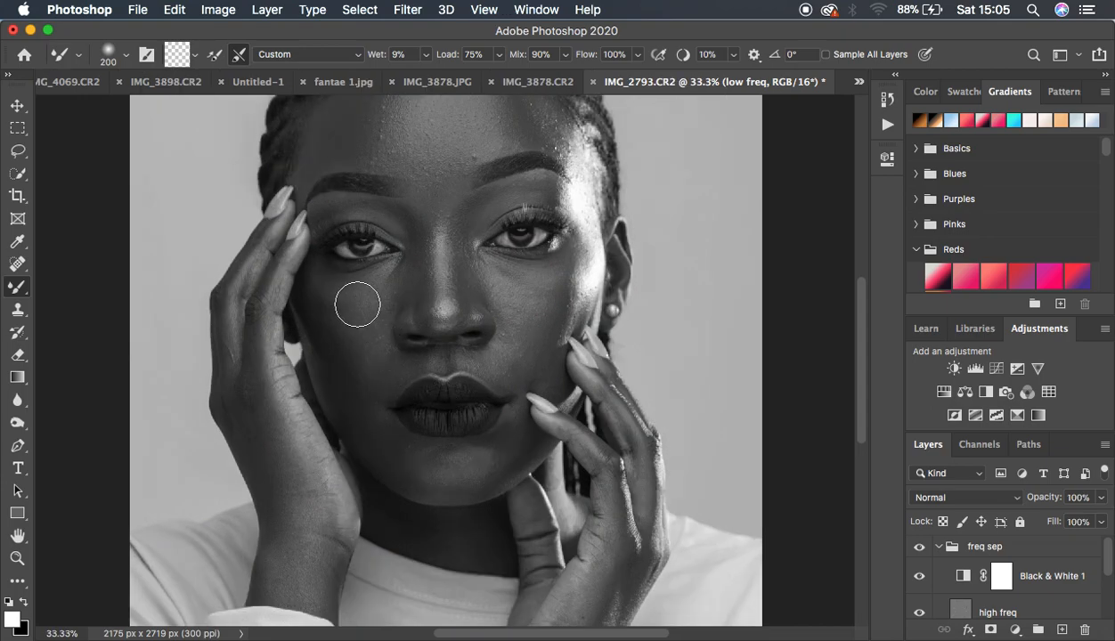
key(bracketleft)
key(bracketleft)
mouse_move(331, 291)
mouse_down()
mouse_move(349, 331)
mouse_move(334, 308)
mouse_move(342, 293)
mouse_move(367, 332)
mouse_move(376, 306)
mouse_move(355, 316)
mouse_move(337, 301)
mouse_move(356, 339)
mouse_up()
mouse_move(538, 279)
mouse_down()
mouse_move(522, 317)
mouse_move(532, 298)
mouse_move(524, 276)
mouse_move(508, 301)
mouse_move(503, 279)
mouse_move(538, 286)
mouse_up()
key(bracketleft)
drag(557, 273, 545, 308)
mouse_move(571, 262)
mouse_down()
mouse_move(556, 322)
mouse_move(574, 261)
mouse_move(553, 321)
mouse_move(563, 288)
mouse_move(545, 336)
mouse_up()
mouse_move(346, 343)
mouse_down()
mouse_move(317, 285)
mouse_move(341, 359)
mouse_move(318, 286)
mouse_move(342, 352)
mouse_move(315, 317)
mouse_up()
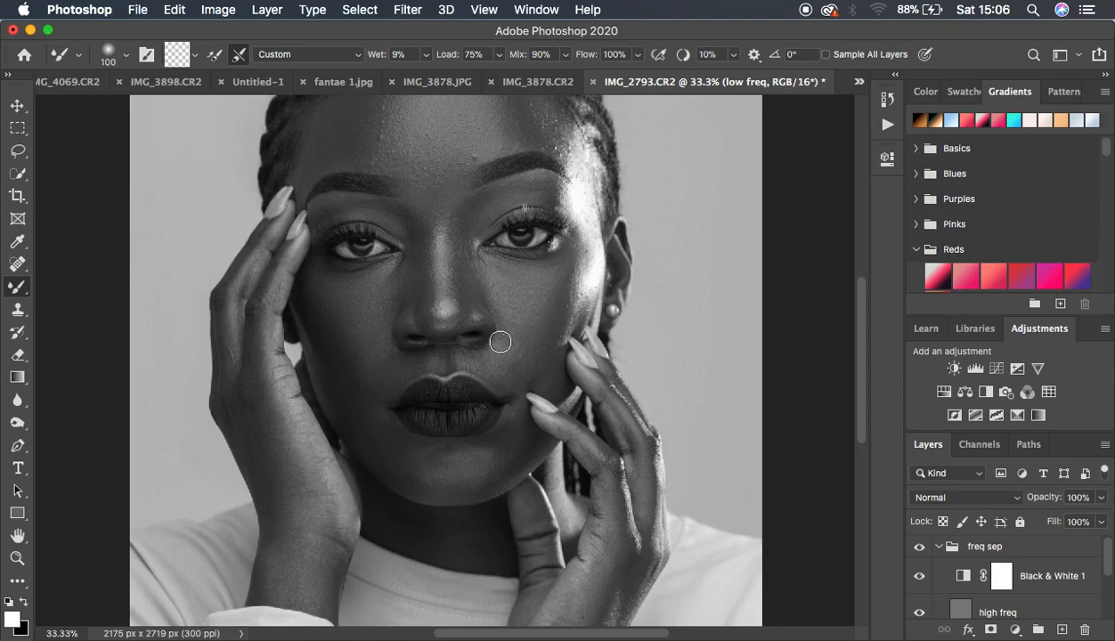
- Enlarge the Mixer Brush and smooth the cheek beside the mouth down to the jaw, plus the under-eye cheek areas on both sides
key(bracketright)
key(bracketright)
click(367, 354)
mouse_move(367, 353)
mouse_down()
mouse_move(362, 312)
mouse_move(341, 310)
mouse_move(352, 346)
mouse_move(328, 294)
mouse_move(343, 374)
mouse_move(327, 368)
mouse_move(376, 438)
mouse_up()
mouse_move(544, 311)
mouse_down()
mouse_move(538, 324)
mouse_move(552, 323)
mouse_move(575, 259)
mouse_up()
mouse_move(525, 286)
mouse_down()
mouse_move(513, 309)
mouse_move(502, 281)
mouse_move(505, 294)
mouse_move(540, 299)
mouse_move(536, 307)
mouse_move(505, 289)
mouse_move(523, 279)
mouse_move(512, 283)
mouse_up()
mouse_move(376, 304)
mouse_down()
mouse_move(361, 331)
mouse_move(353, 308)
mouse_up()
- Blend the highlights and shadows along the bridge and sides of the nose with a smaller Mixer Brush, starting at 90 px
key(bracketleft)
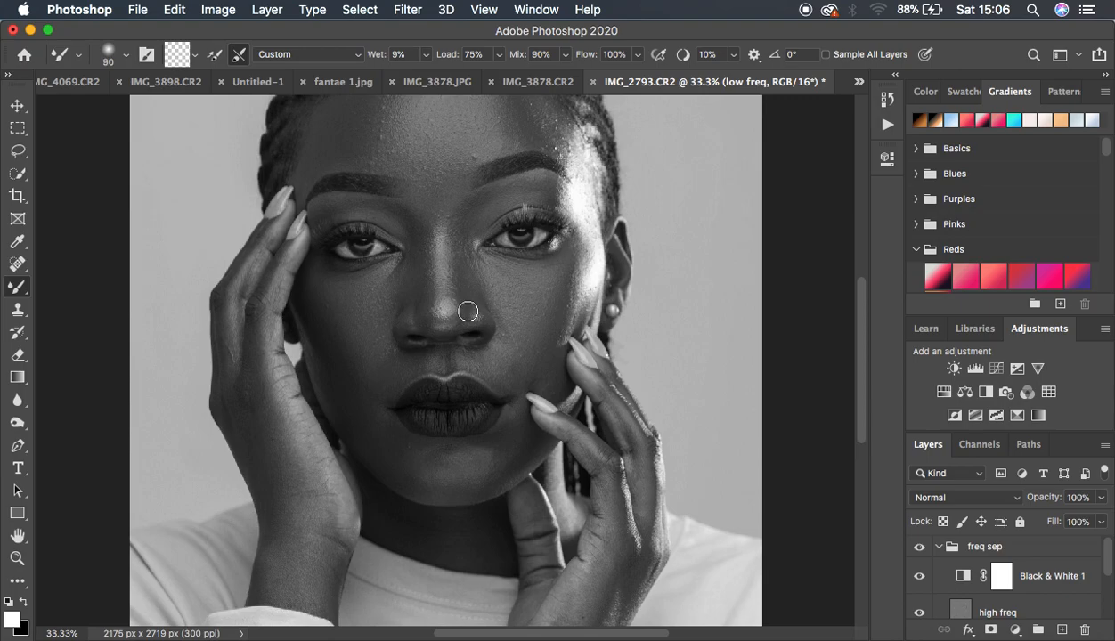
mouse_move(457, 224)
mouse_down()
mouse_move(469, 315)
mouse_move(457, 234)
mouse_move(468, 305)
mouse_move(463, 221)
mouse_move(474, 309)
mouse_move(465, 215)
mouse_move(477, 201)
mouse_move(461, 236)
mouse_move(463, 292)
mouse_move(456, 232)
mouse_move(468, 320)
mouse_move(454, 231)
mouse_move(464, 305)
mouse_move(453, 241)
mouse_move(469, 197)
mouse_move(462, 306)
mouse_move(458, 259)
mouse_move(468, 313)
mouse_move(467, 195)
mouse_up()
mouse_move(411, 229)
mouse_down()
mouse_move(411, 314)
mouse_move(416, 236)
mouse_move(398, 207)
mouse_move(413, 219)
mouse_move(426, 283)
mouse_move(411, 327)
mouse_move(420, 225)
mouse_move(419, 309)
mouse_up()
mouse_move(461, 264)
mouse_down()
mouse_move(458, 251)
mouse_move(461, 300)
mouse_up()
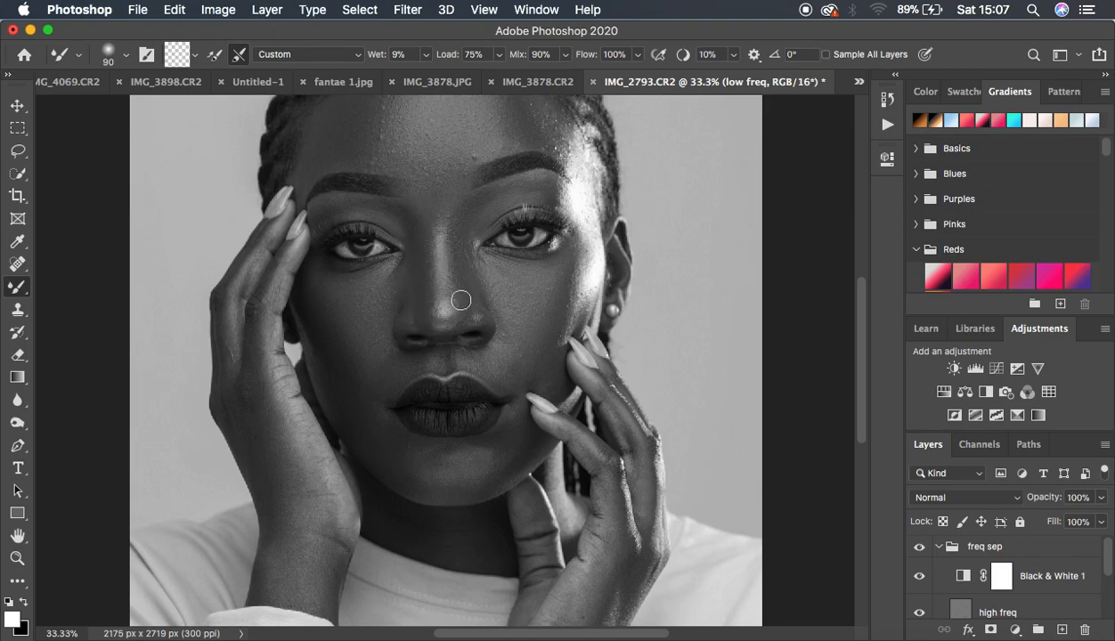
mouse_move(448, 236)
mouse_down()
mouse_move(454, 323)
mouse_move(423, 238)
mouse_move(429, 320)
mouse_up()
- Hide the Black & White 1 layer and toggle the freq sep group to compare the colour portrait before and after retouching
click(920, 576)
click(919, 548)
click(919, 548)
click(919, 548)
click(919, 548)
click(919, 547)
click(919, 548)
click(919, 548)
key(super+minus)
key(super+minus)
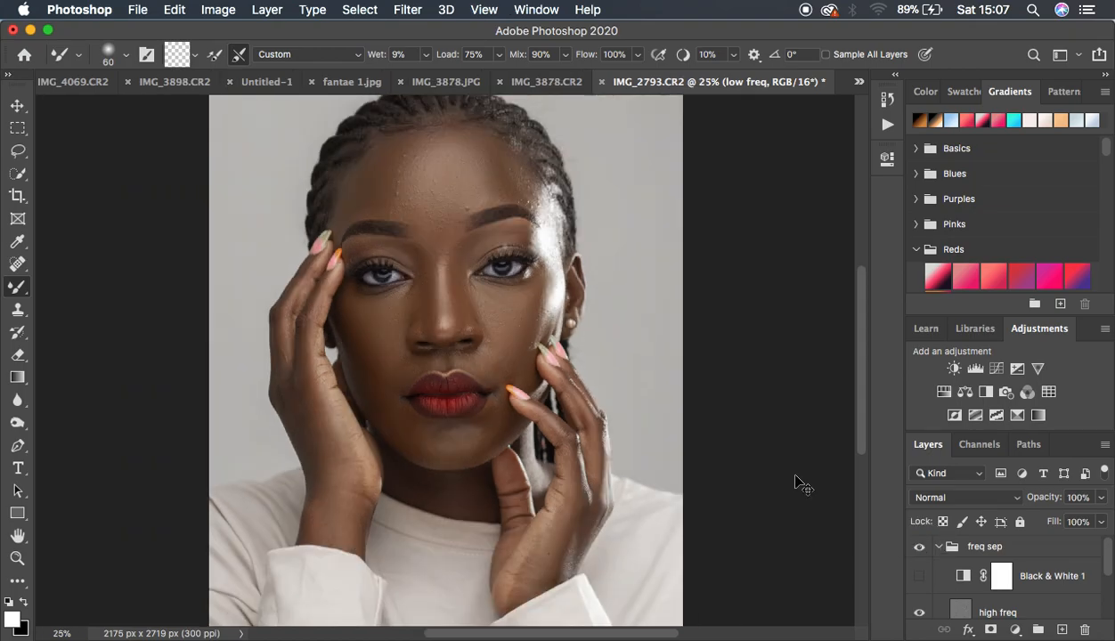
click(919, 548)
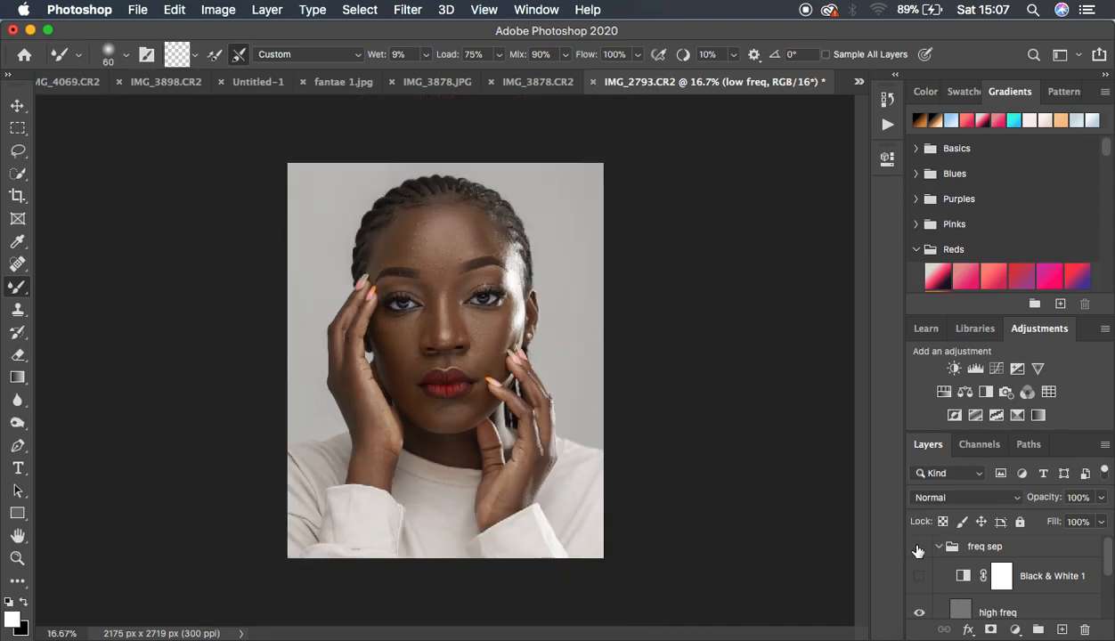
click(918, 549)
click(918, 550)
- Select the Black & White 1 adjustment layer in the freq sep group
click(1048, 579)
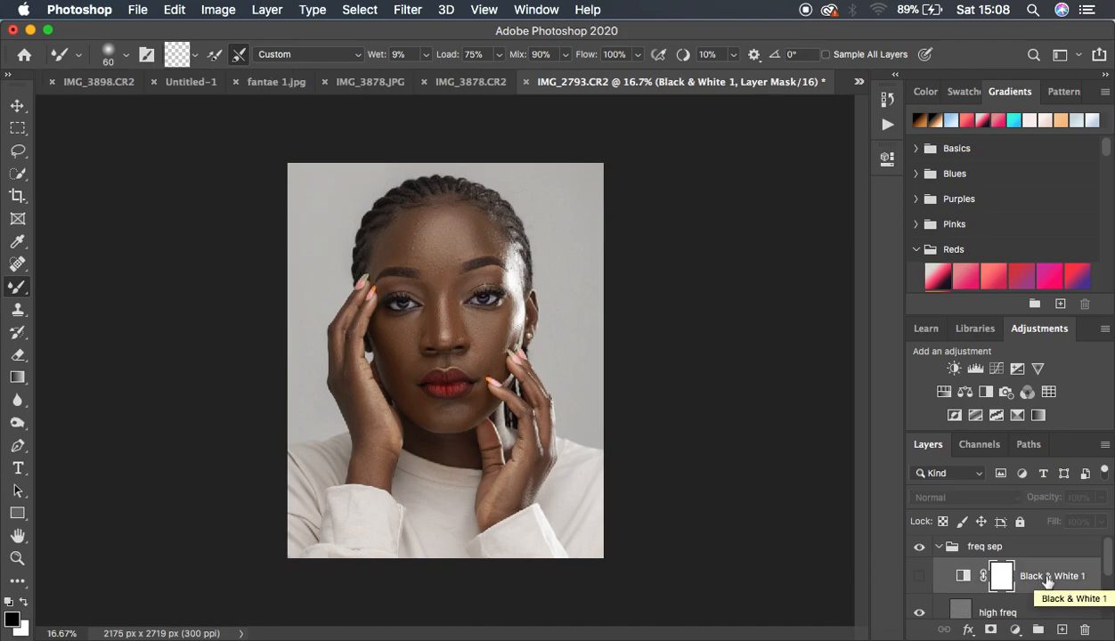